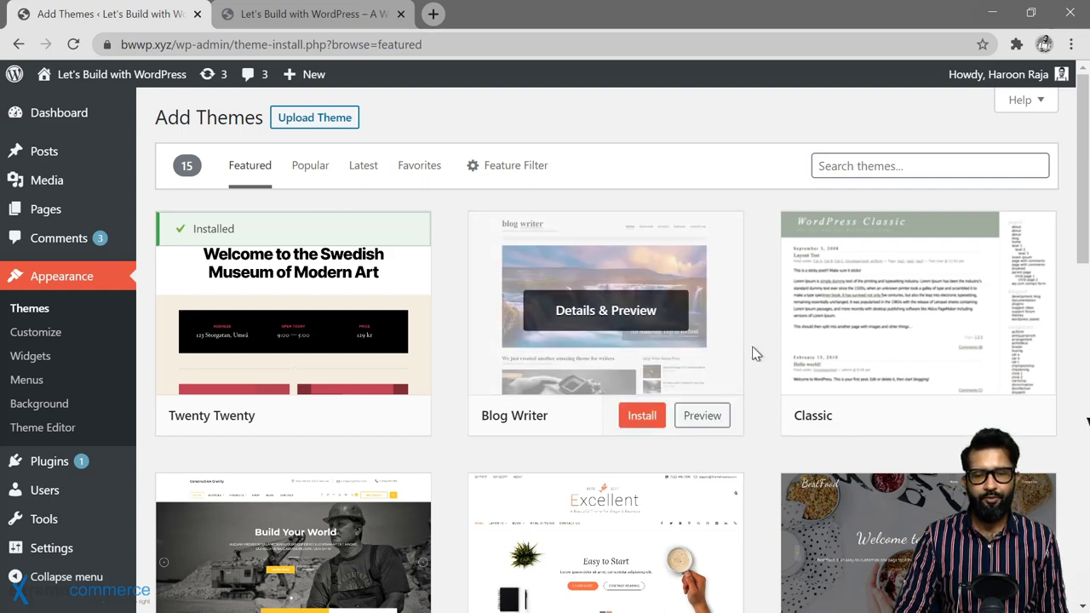
Step: Search the theme directory for "astra" and install the Astra theme
{"action": "scroll", "coordinate": [765, 345], "scroll_direction": "down", "scroll_amount": 3}
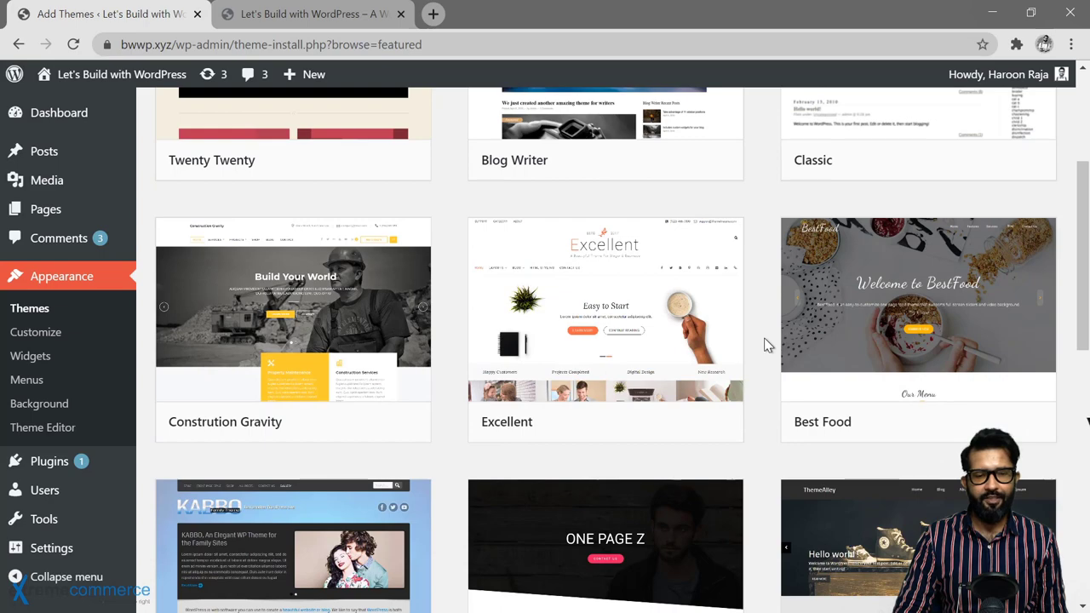
{"action": "scroll", "coordinate": [765, 345], "scroll_direction": "down", "scroll_amount": 6}
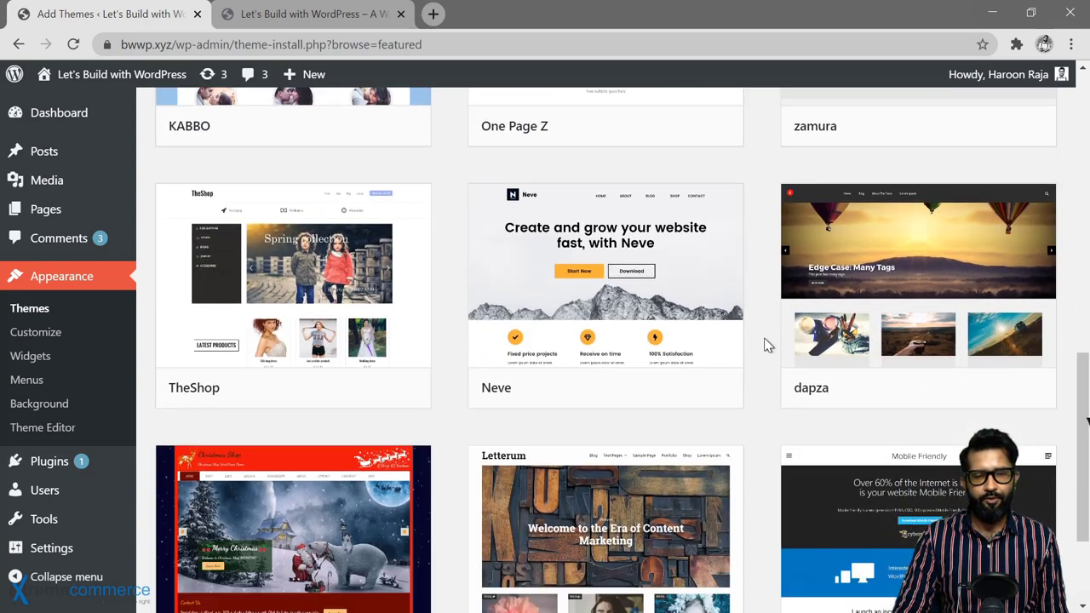
{"action": "scroll", "coordinate": [765, 345], "scroll_direction": "down", "scroll_amount": 2}
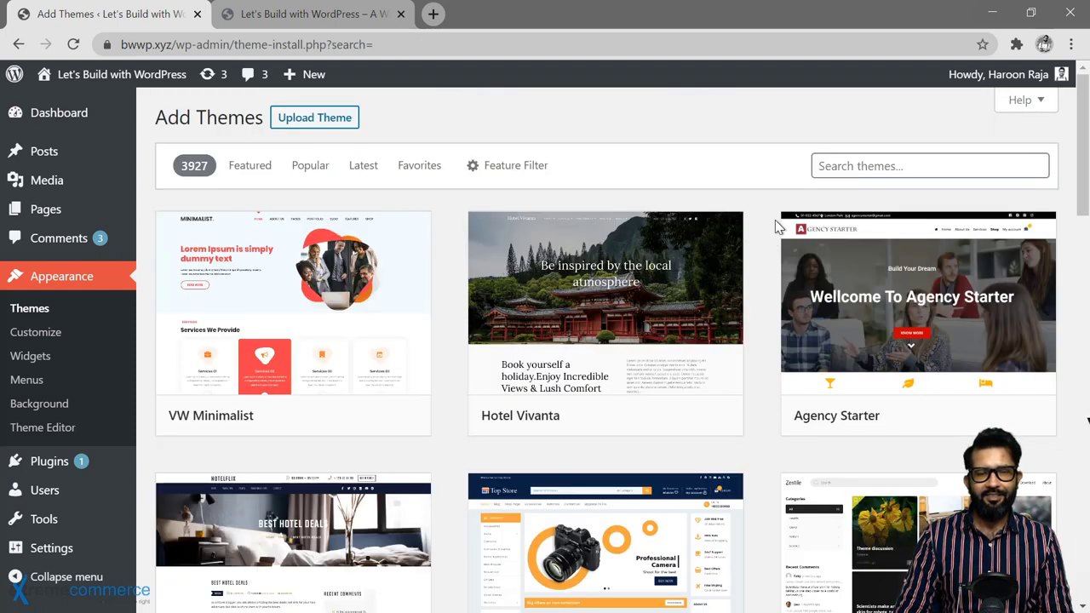
{"action": "left_click", "coordinate": [836, 176]}
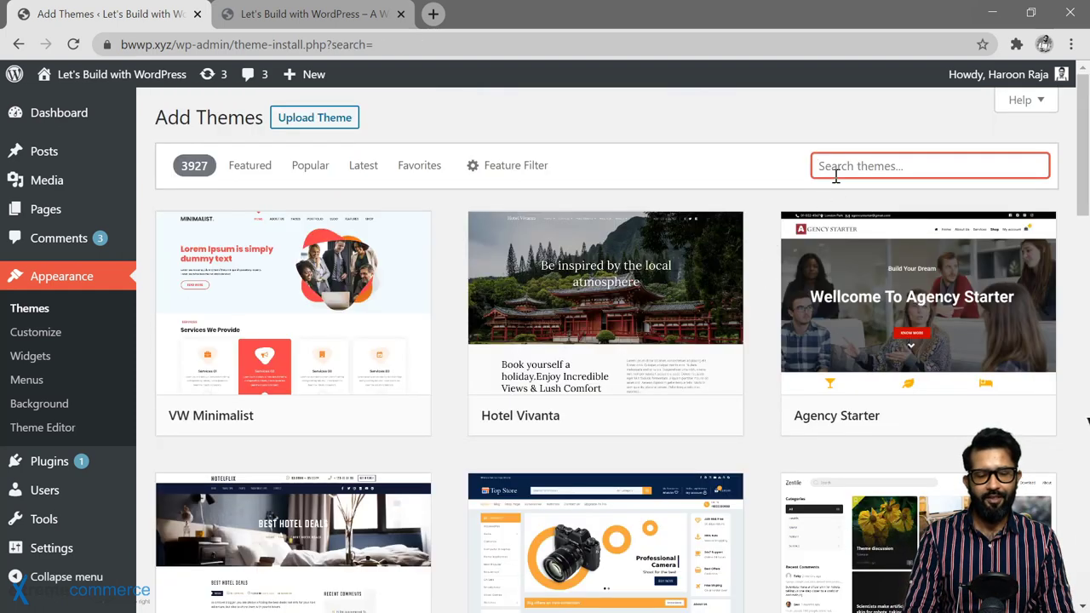
{"action": "type", "text": "astra"}
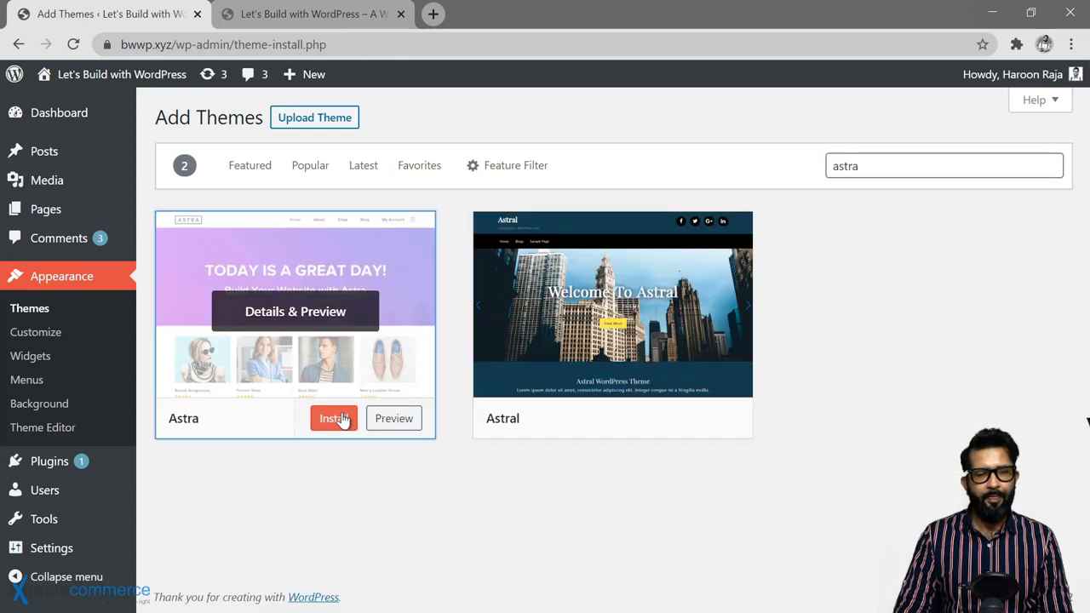
{"action": "left_click", "coordinate": [336, 418]}
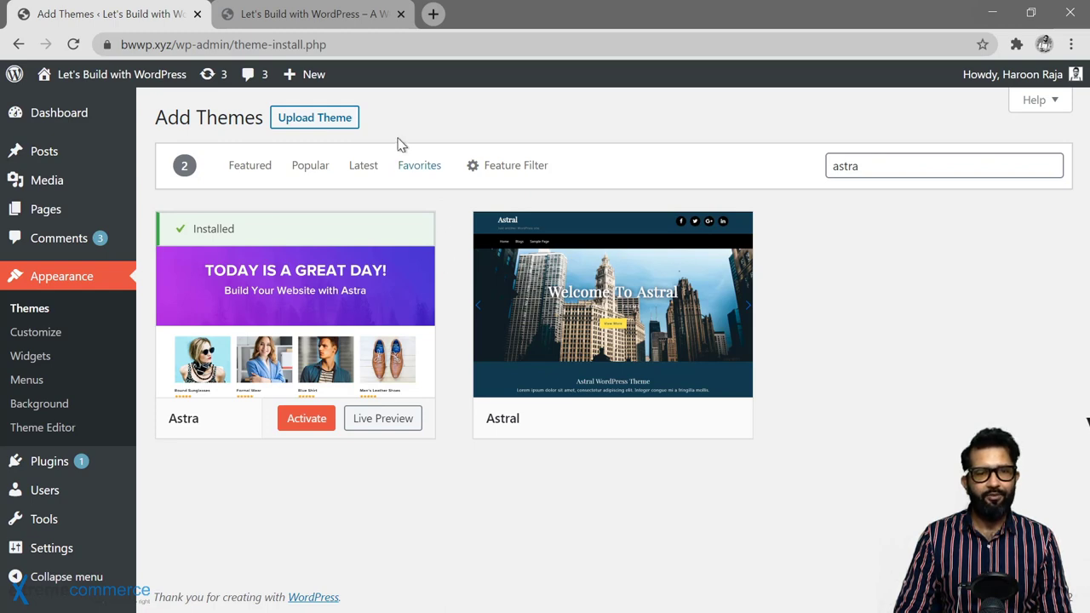
Step: Reload the live site to check its home page before the switch, and activate the installed Astra theme
{"action": "left_click", "coordinate": [315, 23]}
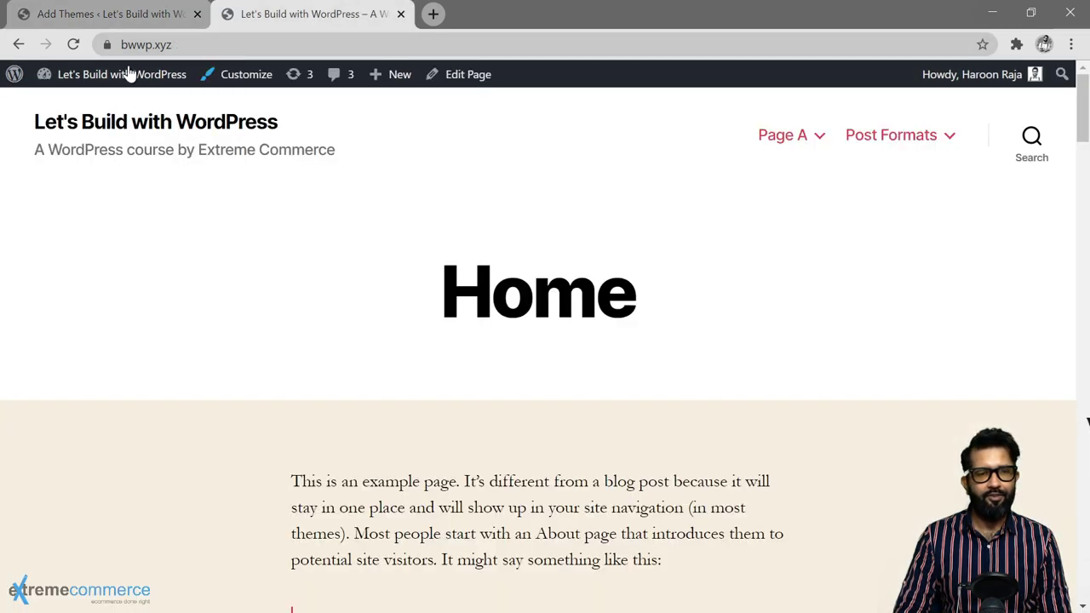
{"action": "left_click", "coordinate": [74, 46]}
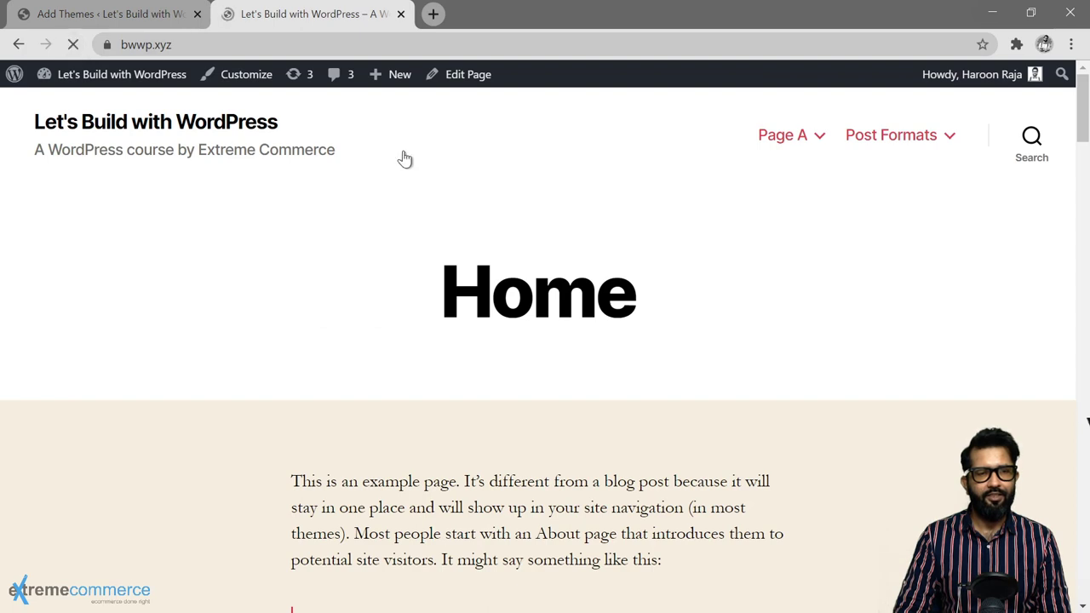
{"action": "left_click", "coordinate": [143, 20]}
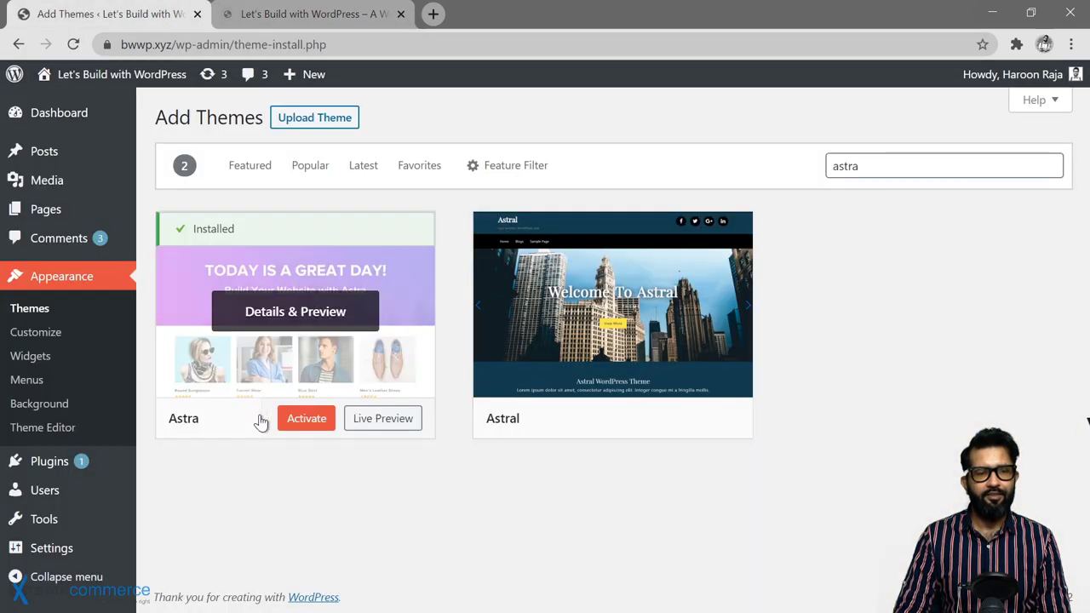
{"action": "left_click", "coordinate": [293, 420]}
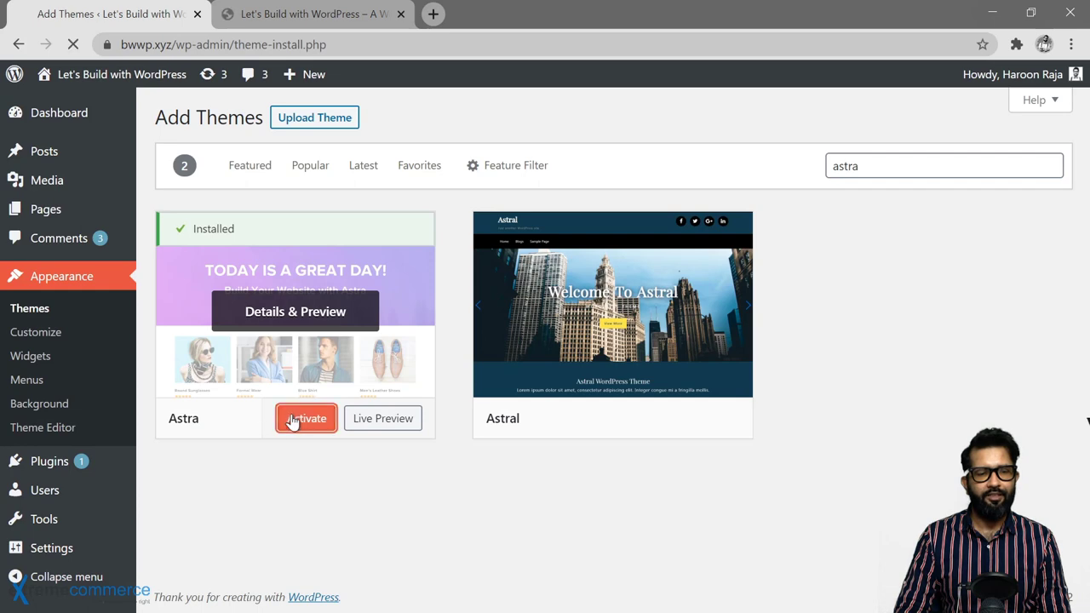
Step: Reload the live site and look through the whole home page in the Astra theme
{"action": "left_click", "coordinate": [258, 19]}
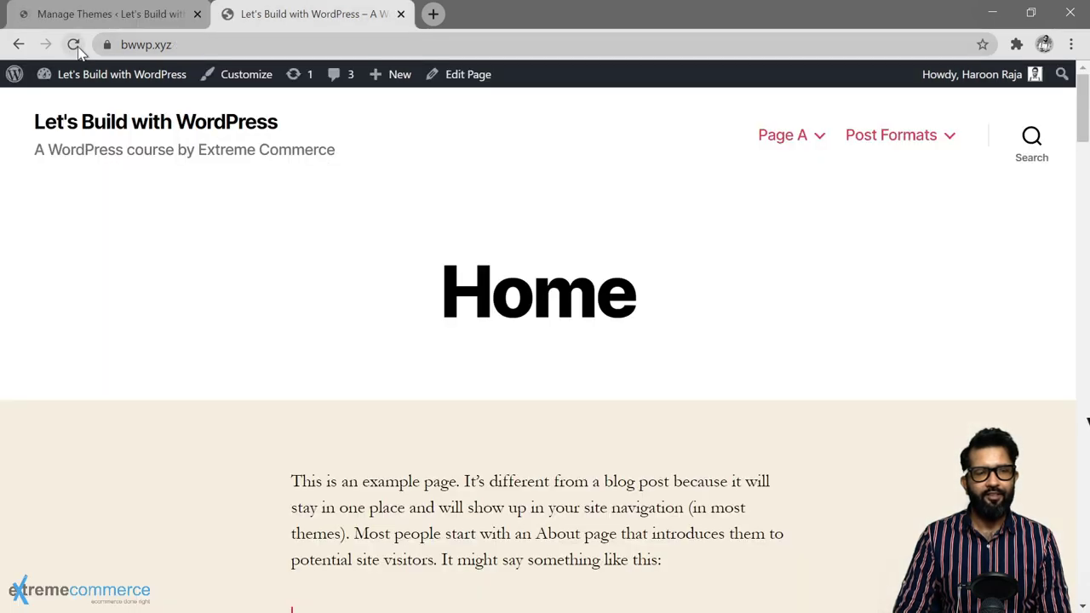
{"action": "left_click", "coordinate": [75, 45]}
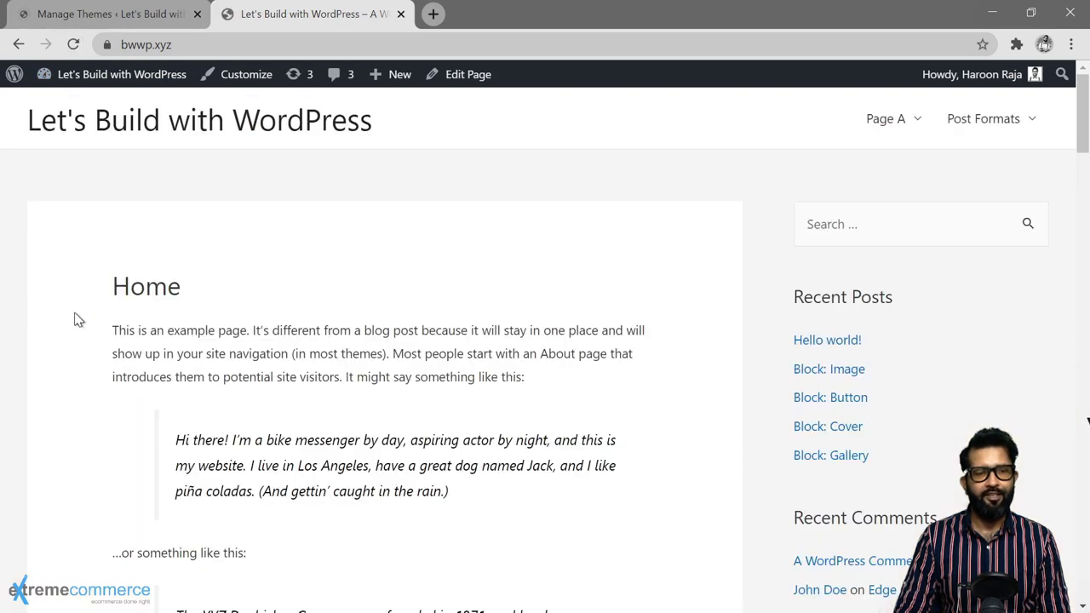
{"action": "scroll", "coordinate": [75, 323], "scroll_direction": "down", "scroll_amount": 5}
{"action": "scroll", "coordinate": [75, 328], "scroll_direction": "down", "scroll_amount": 20}
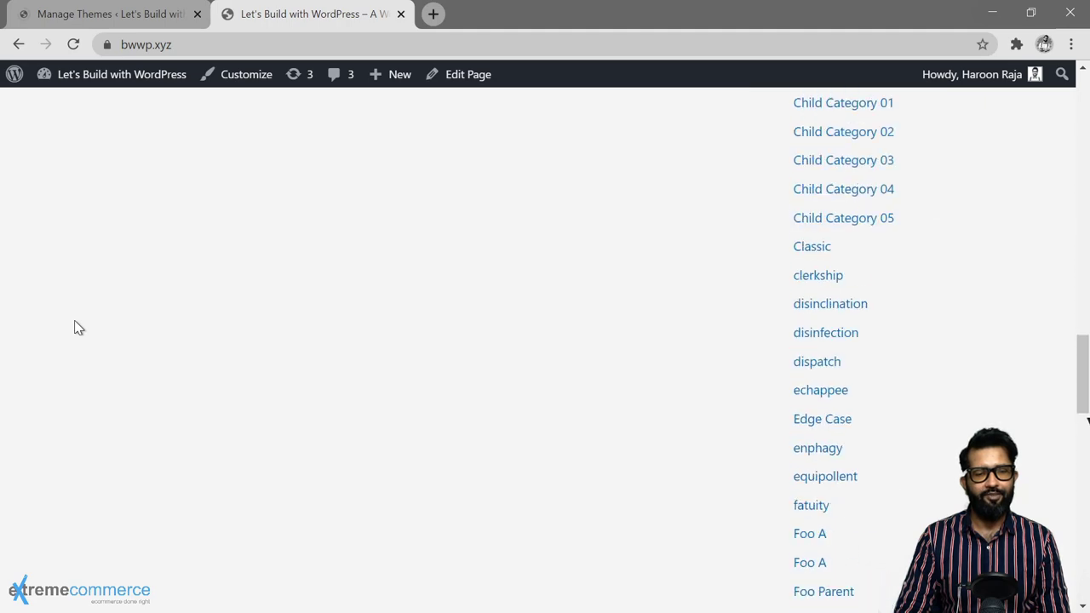
{"action": "scroll", "coordinate": [75, 328], "scroll_direction": "down", "scroll_amount": 5}
{"action": "key", "text": "Home"}
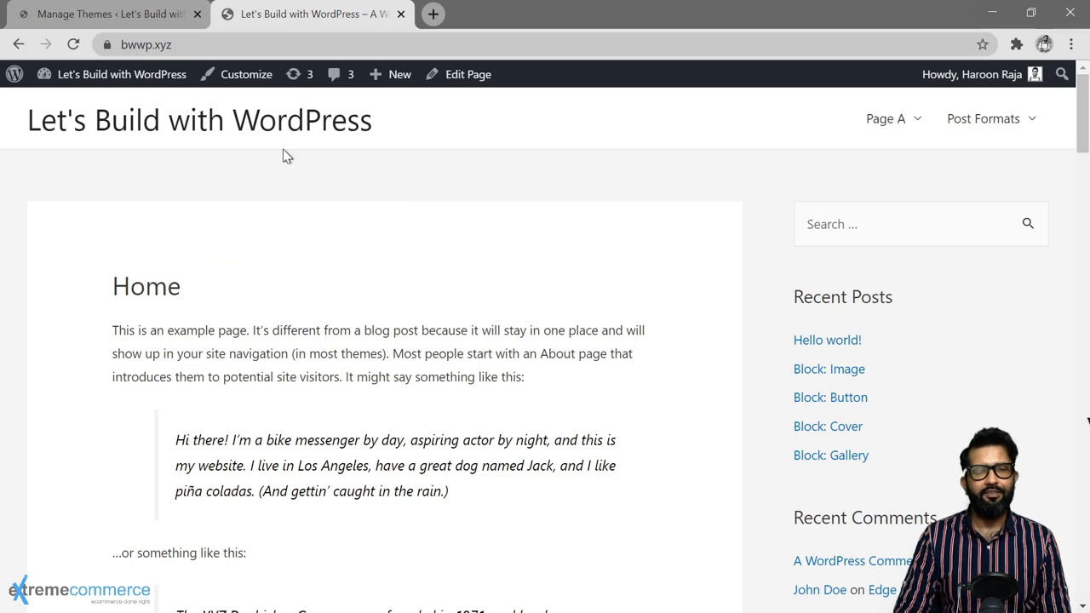
Step: Return to the site's admin area and open the list of installed plugins
{"action": "left_click", "coordinate": [162, 26]}
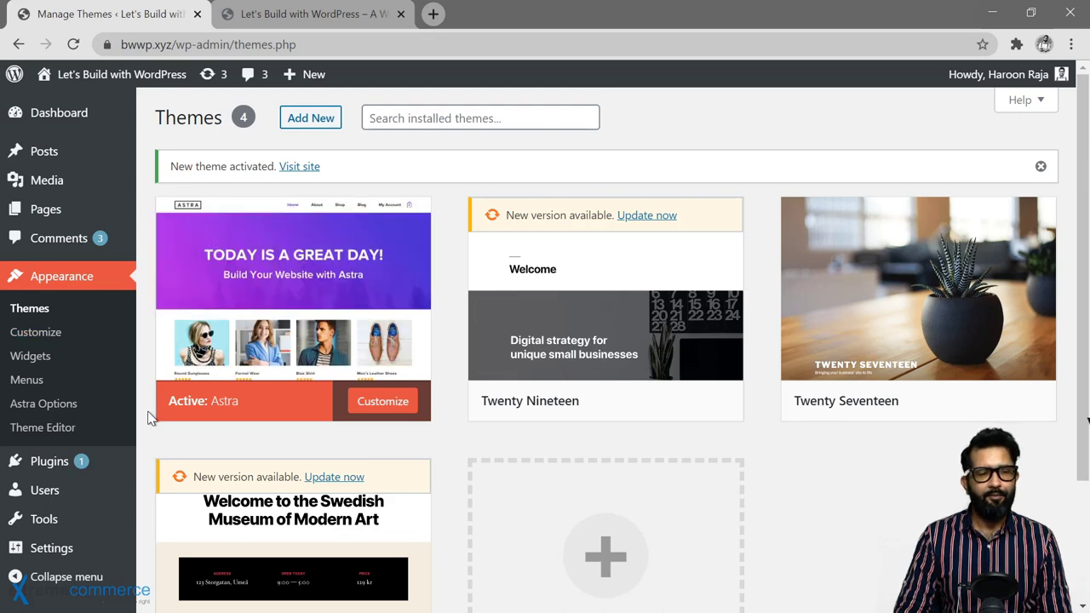
{"action": "scroll", "coordinate": [151, 419], "scroll_direction": "down", "scroll_amount": 2}
{"action": "mouse_move", "coordinate": [63, 467]}
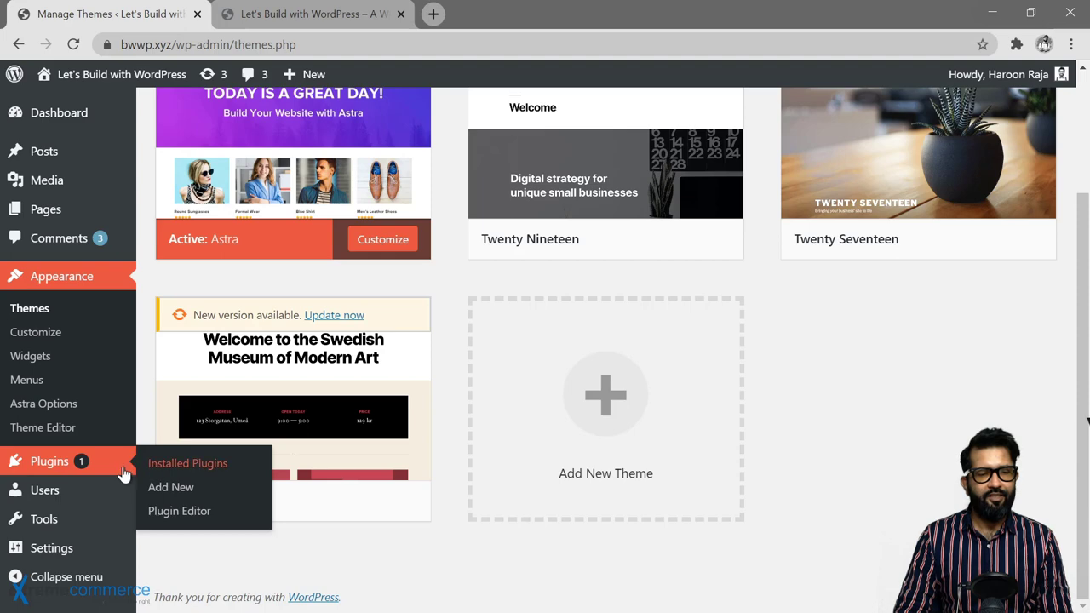
{"action": "left_click", "coordinate": [162, 467]}
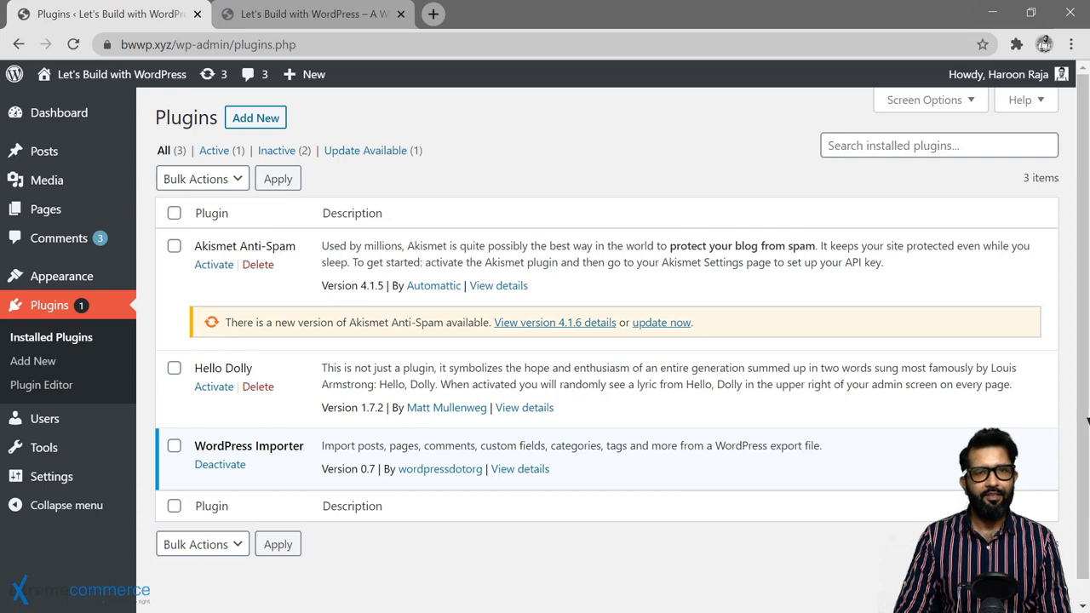
Step: Open the page for adding new plugins and look through the featured ones
{"action": "left_click", "coordinate": [255, 117]}
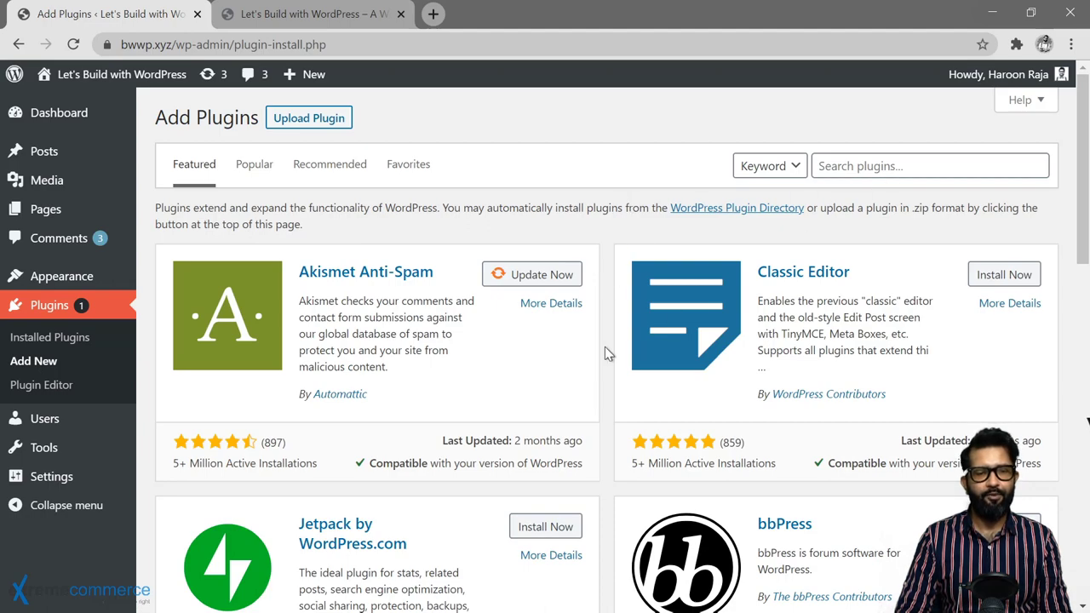
{"action": "scroll", "coordinate": [606, 346], "scroll_direction": "down", "scroll_amount": 5}
{"action": "scroll", "coordinate": [604, 341], "scroll_direction": "down", "scroll_amount": 5}
{"action": "scroll", "coordinate": [605, 340], "scroll_direction": "up", "scroll_amount": 10}
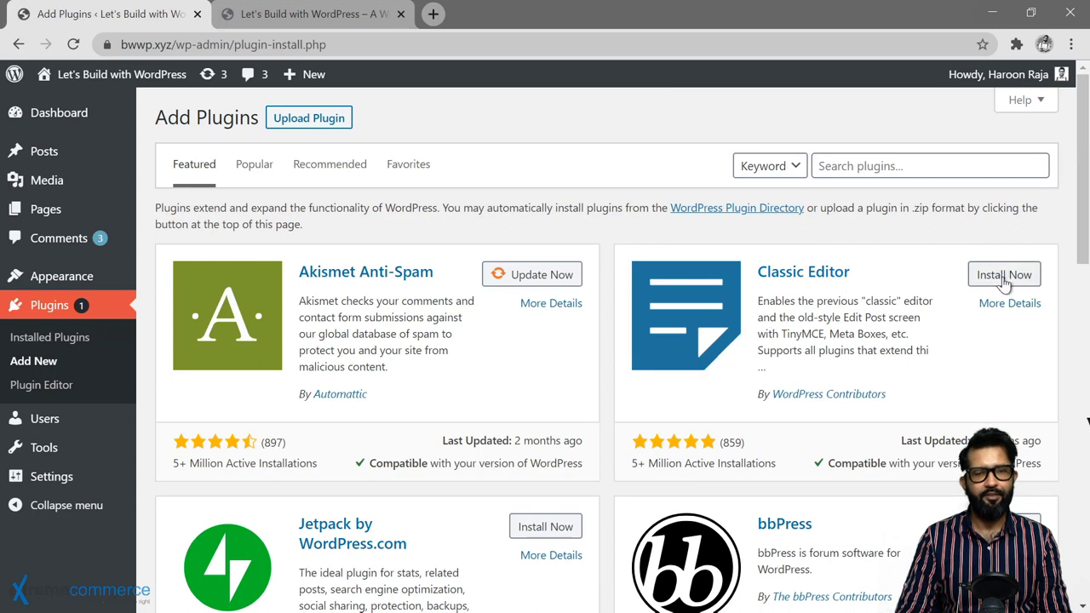
Step: Search the plugin directory for "SEO" and compare the ratings and active installations of the plugins found
{"action": "left_click", "coordinate": [863, 170]}
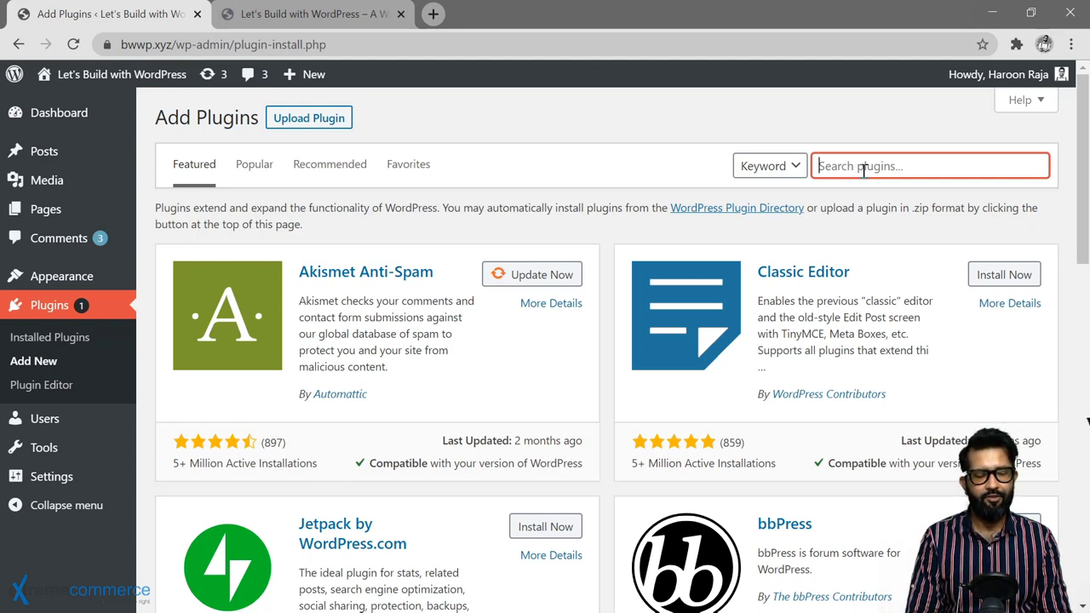
{"action": "type", "text": "SEO"}
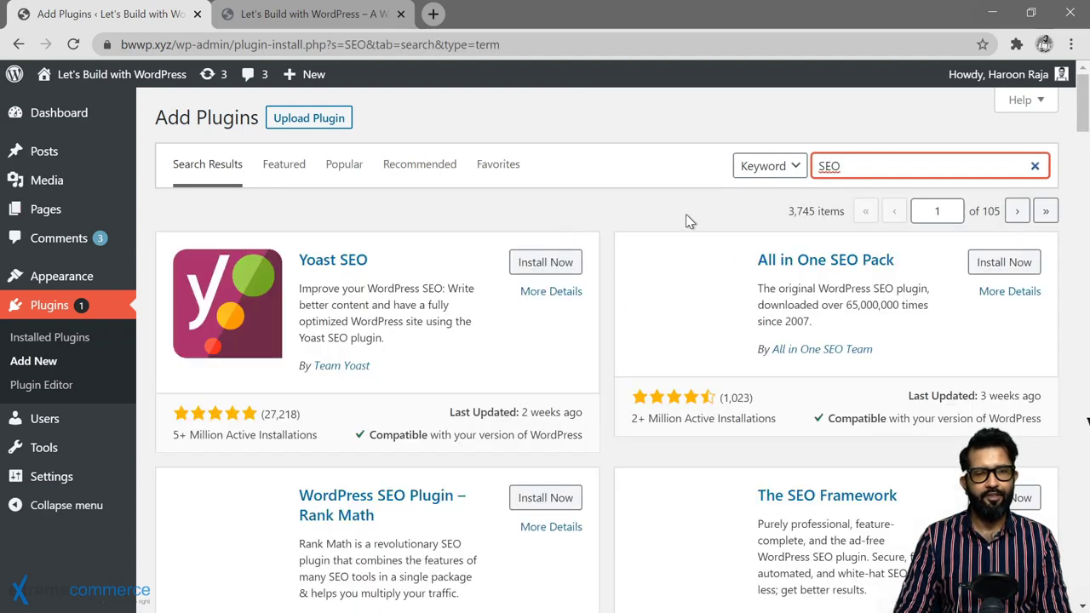
{"action": "scroll", "coordinate": [601, 375], "scroll_direction": "down", "scroll_amount": 5}
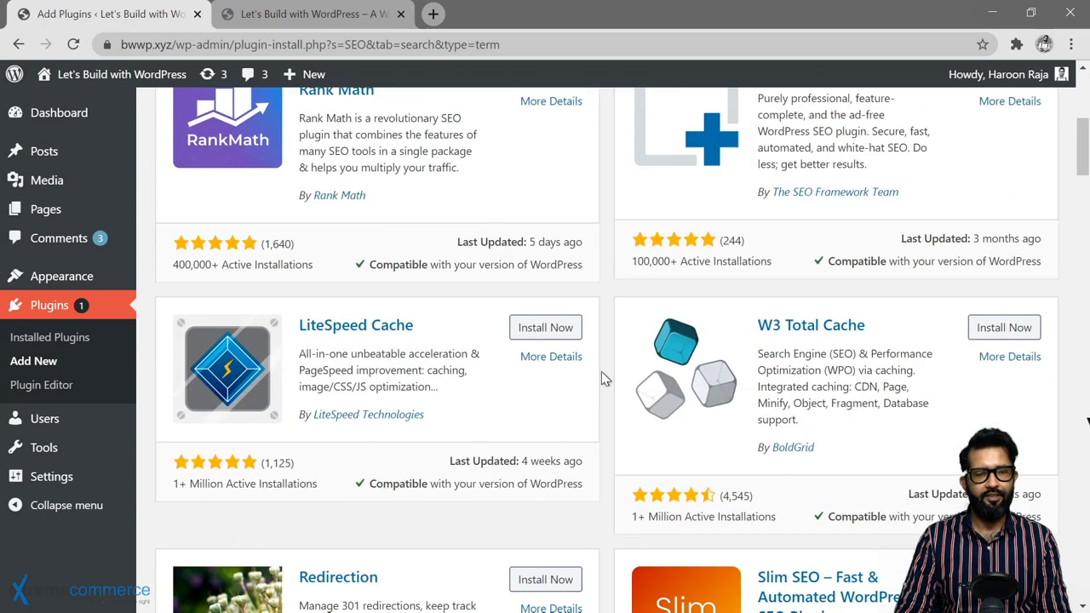
{"action": "scroll", "coordinate": [601, 371], "scroll_direction": "up", "scroll_amount": 5}
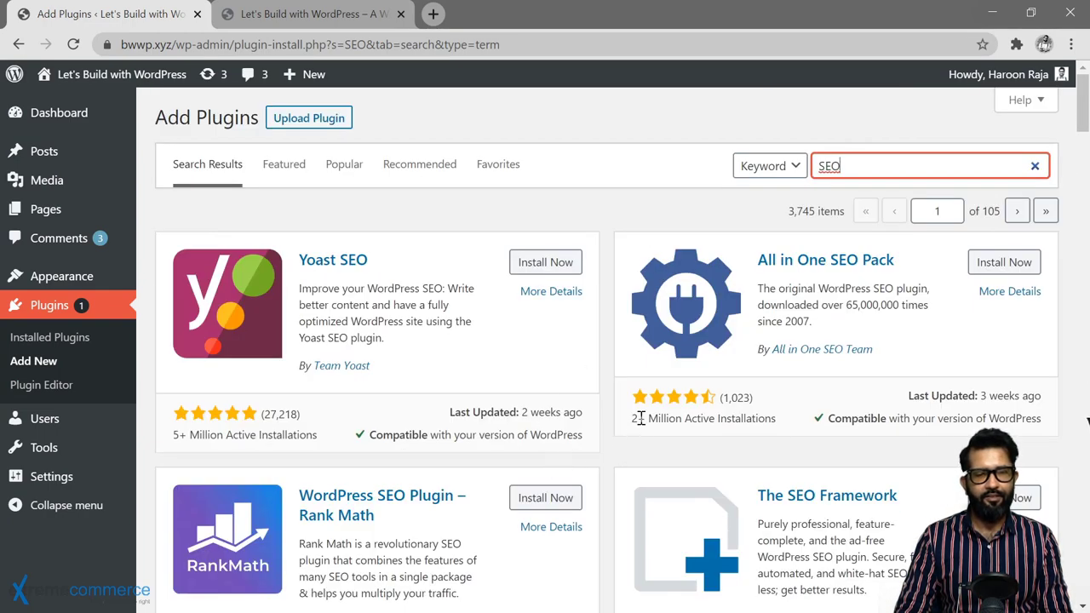
{"action": "scroll", "coordinate": [615, 453], "scroll_direction": "down", "scroll_amount": 5}
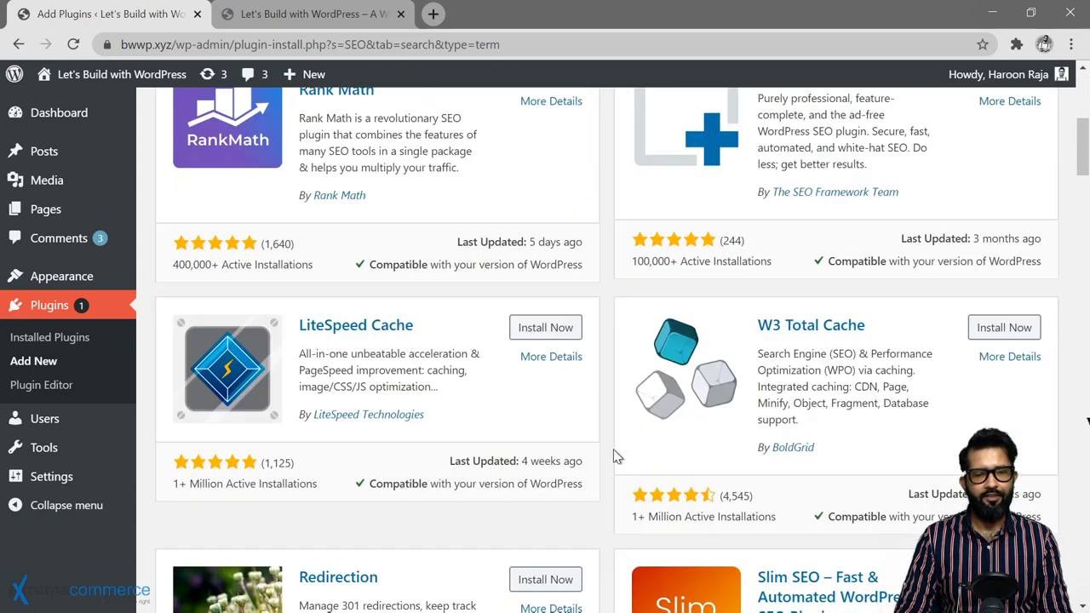
{"action": "scroll", "coordinate": [612, 452], "scroll_direction": "down", "scroll_amount": 6}
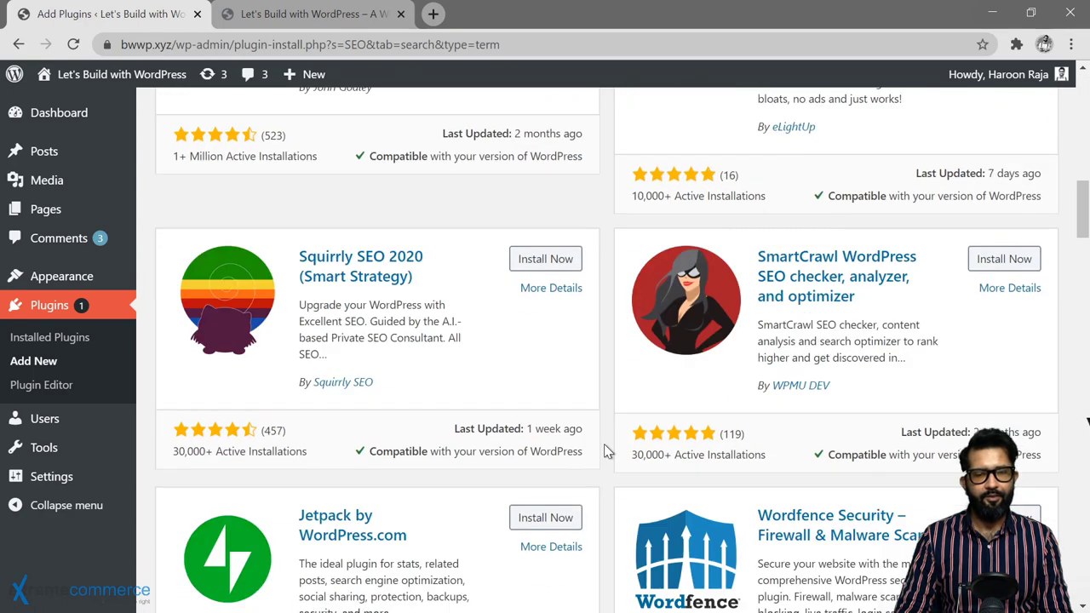
{"action": "scroll", "coordinate": [605, 452], "scroll_direction": "down", "scroll_amount": 2}
{"action": "scroll", "coordinate": [605, 452], "scroll_direction": "up", "scroll_amount": 6}
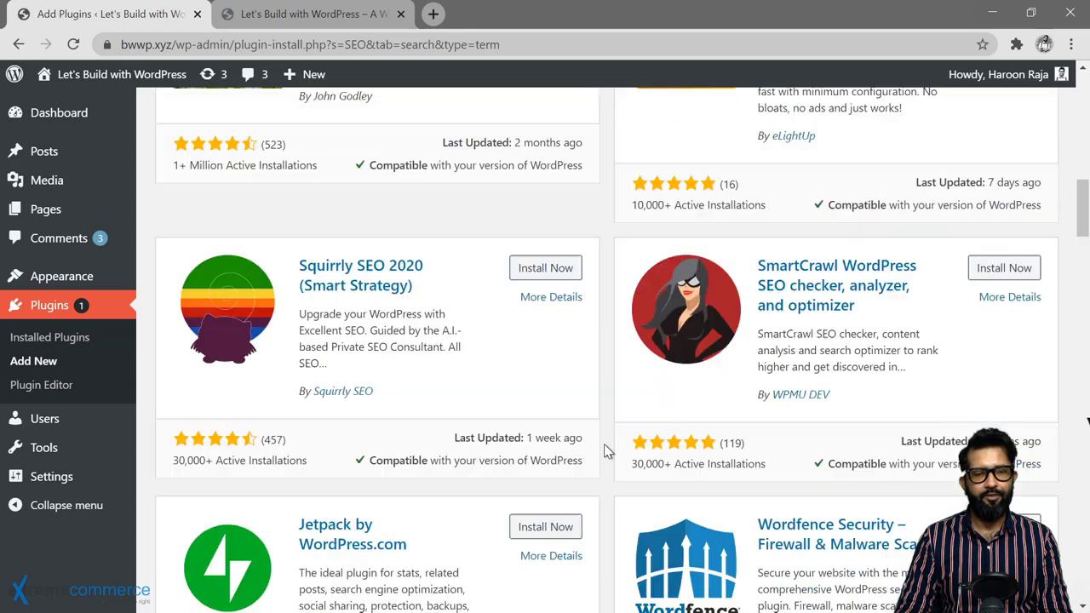
{"action": "scroll", "coordinate": [605, 451], "scroll_direction": "up", "scroll_amount": 4}
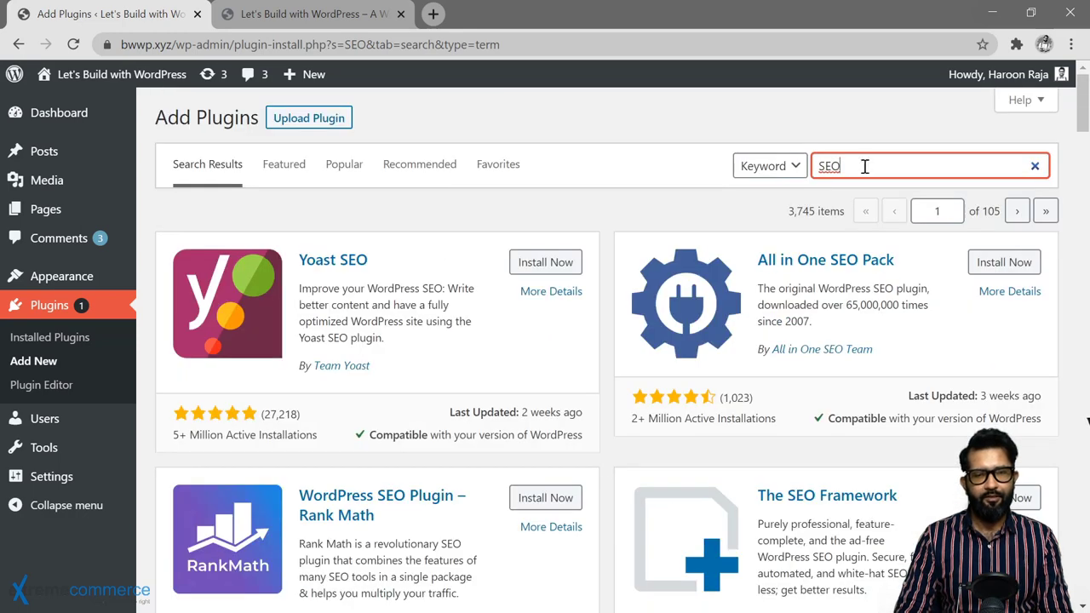
Step: Search the plugin directory for "SEOpress", and install and activate the SEOPress plugin
{"action": "type", "text": "res"}
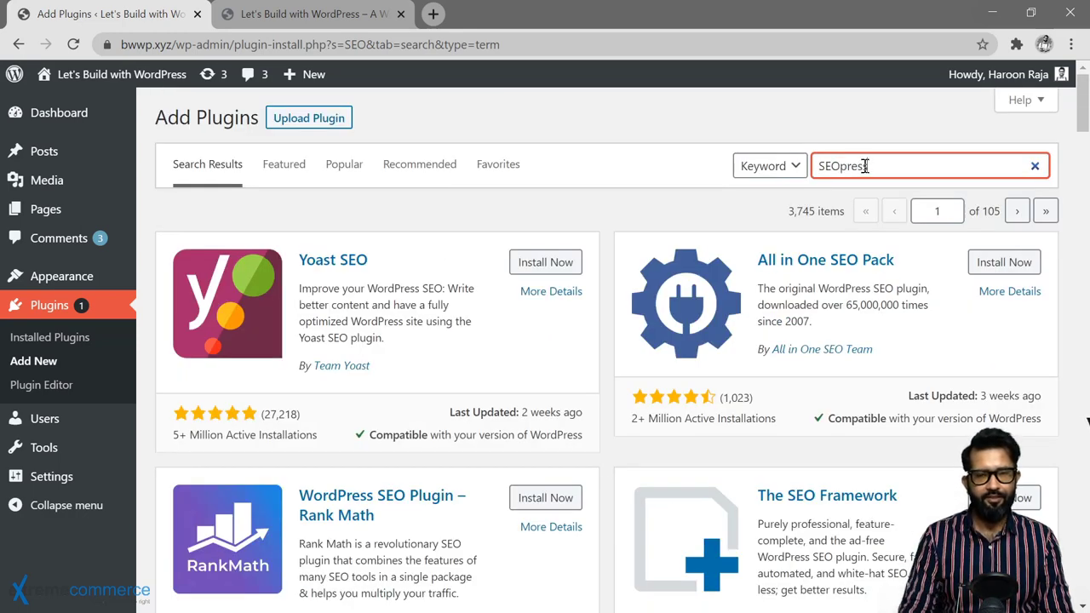
{"action": "type", "text": "s"}
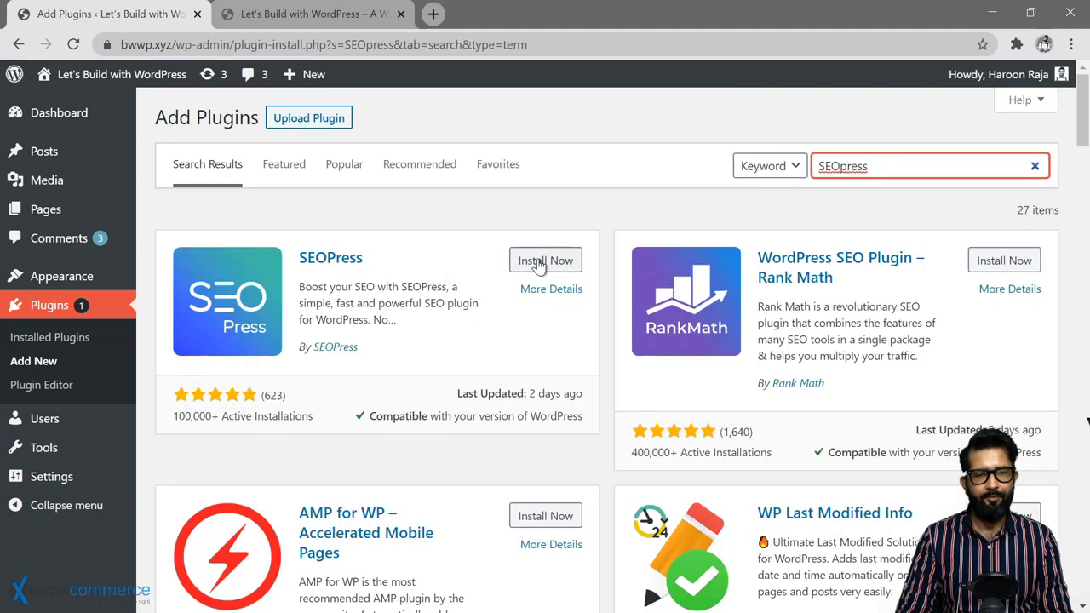
{"action": "left_click", "coordinate": [539, 265]}
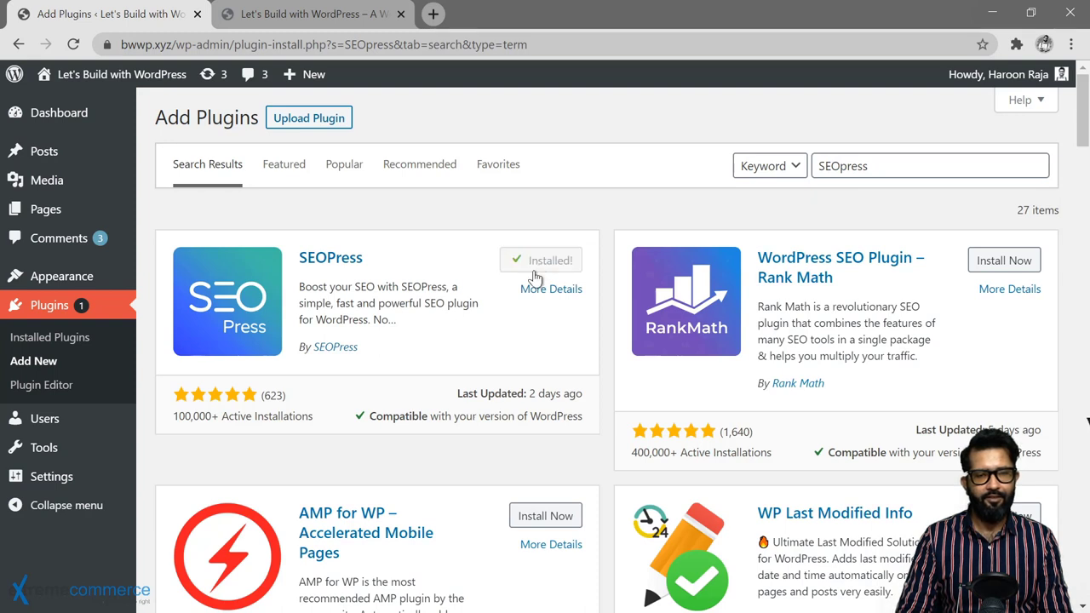
{"action": "left_click", "coordinate": [550, 262]}
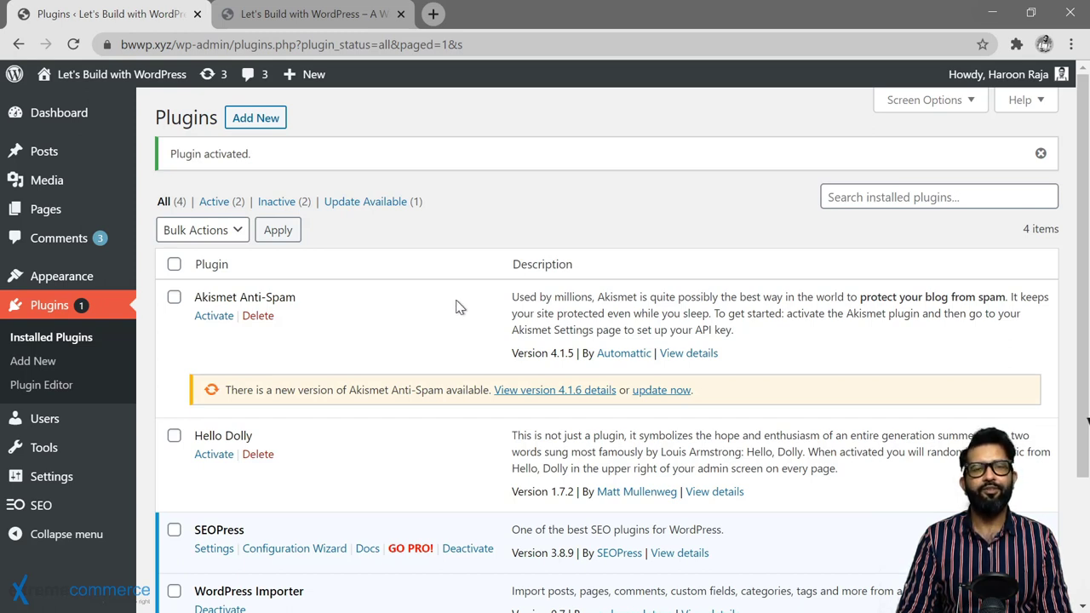
Step: Delete the Hello Dolly plugin and its data from the installed plugins
{"action": "scroll", "coordinate": [468, 304], "scroll_direction": "down", "scroll_amount": 3}
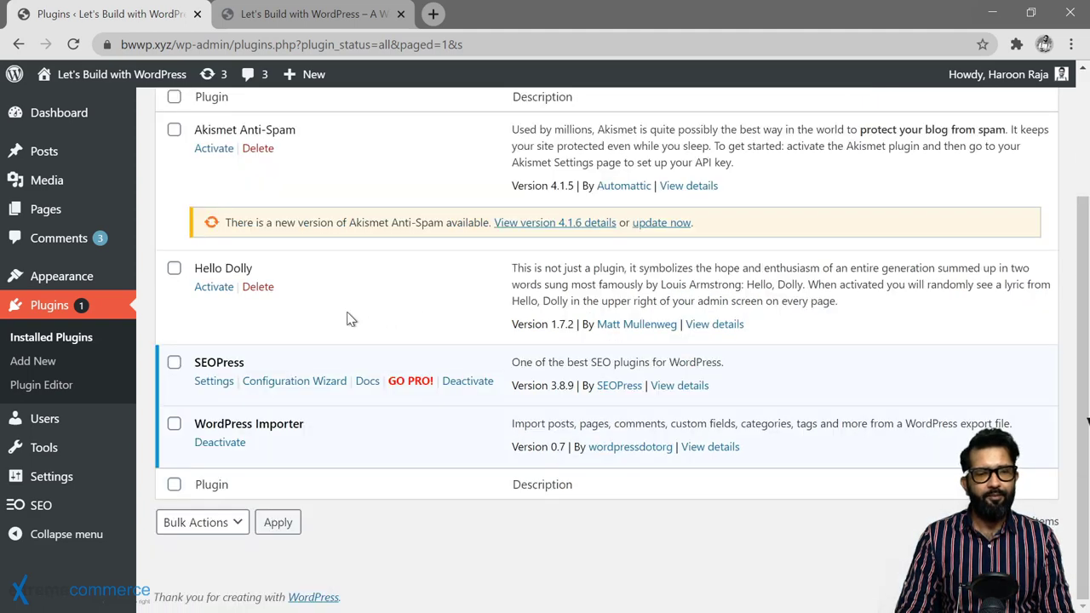
{"action": "scroll", "coordinate": [322, 376], "scroll_direction": "up", "scroll_amount": 3}
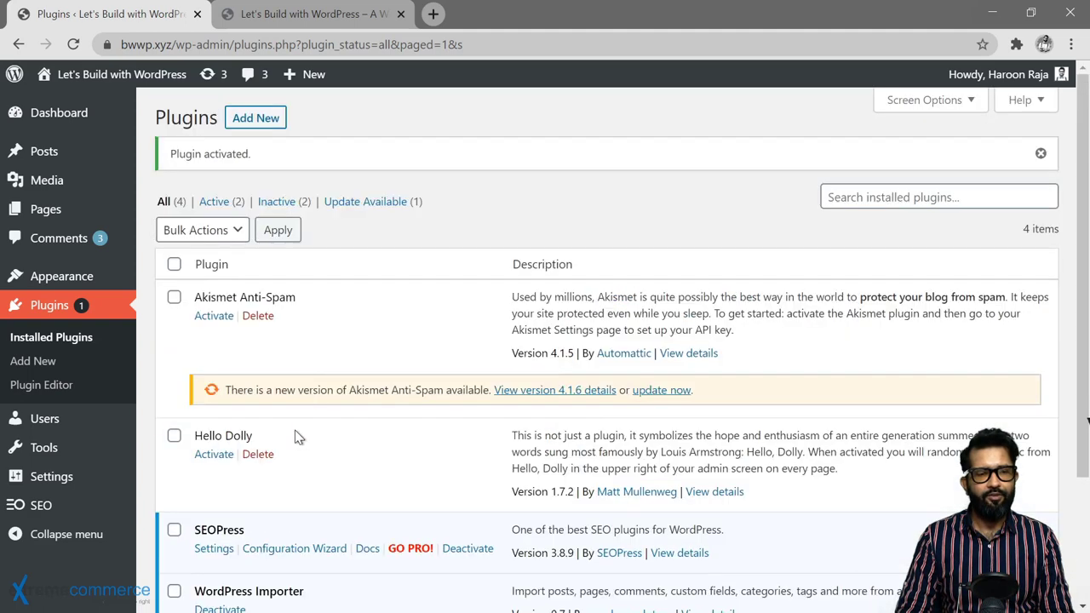
{"action": "left_click", "coordinate": [258, 456]}
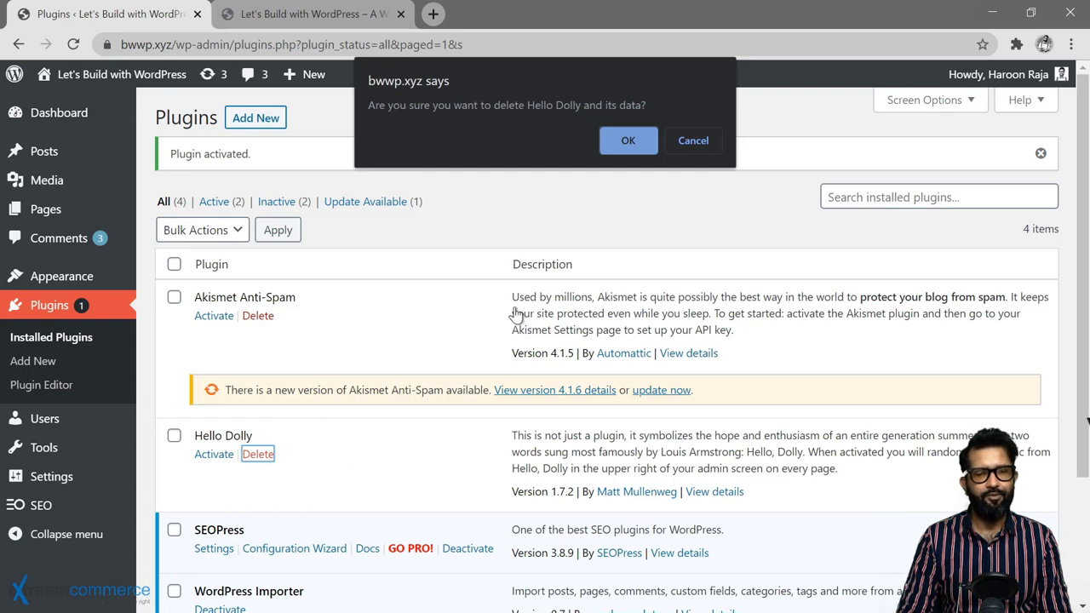
{"action": "left_click", "coordinate": [628, 142]}
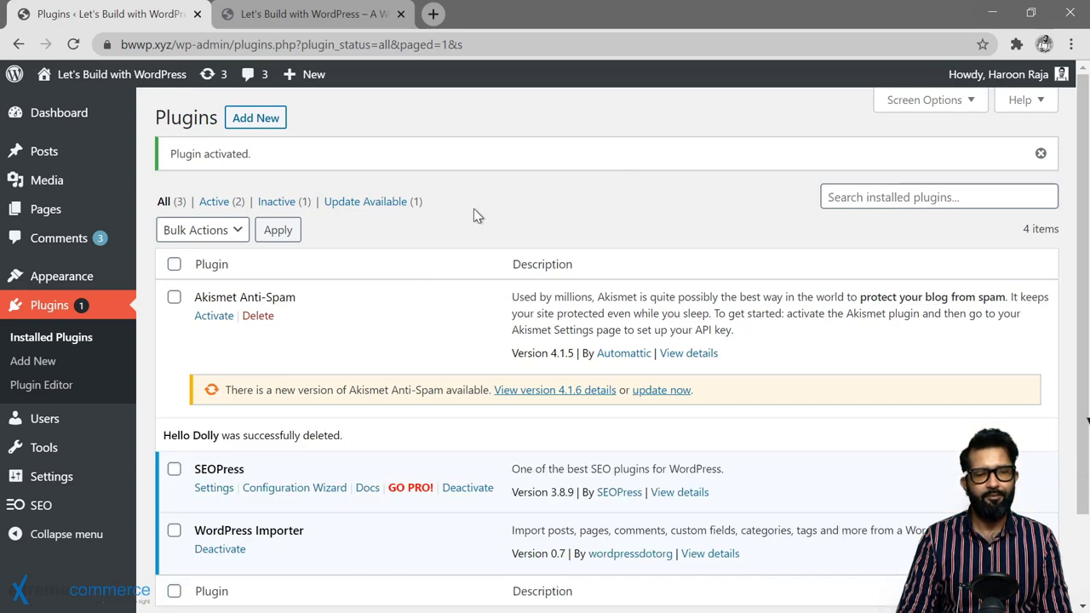
Step: Look over the installed plugins and open the page of installed themes
{"action": "scroll", "coordinate": [474, 213], "scroll_direction": "down", "scroll_amount": 2}
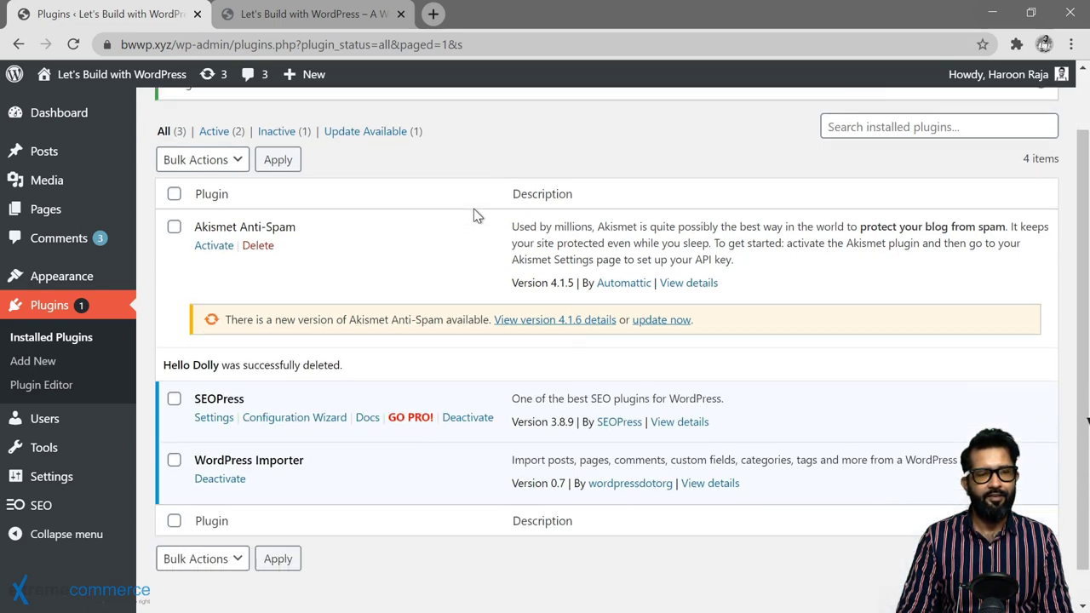
{"action": "scroll", "coordinate": [475, 213], "scroll_direction": "up", "scroll_amount": 2}
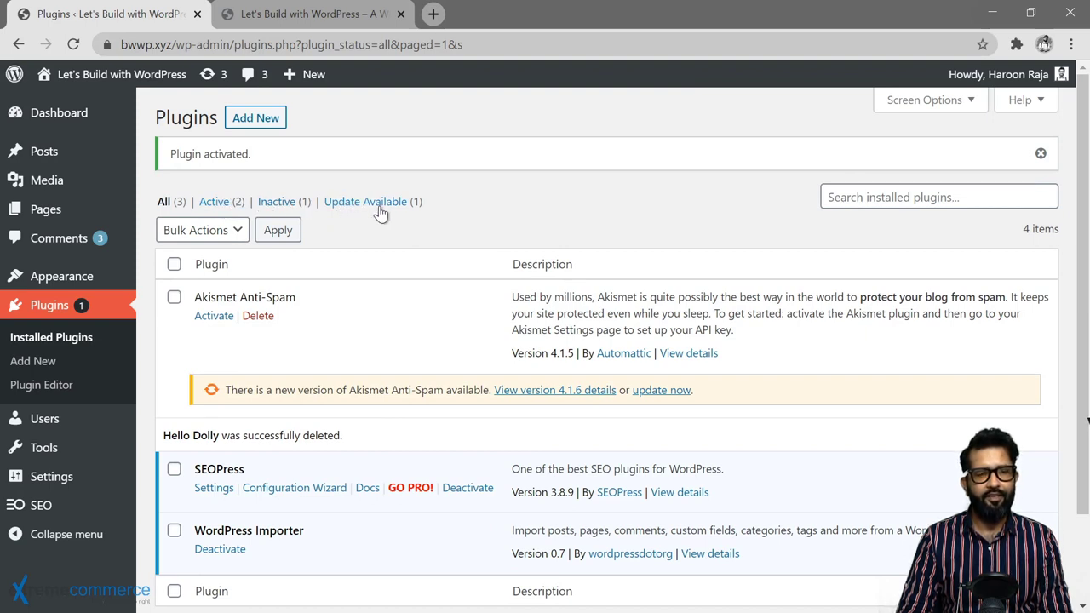
{"action": "mouse_move", "coordinate": [111, 291]}
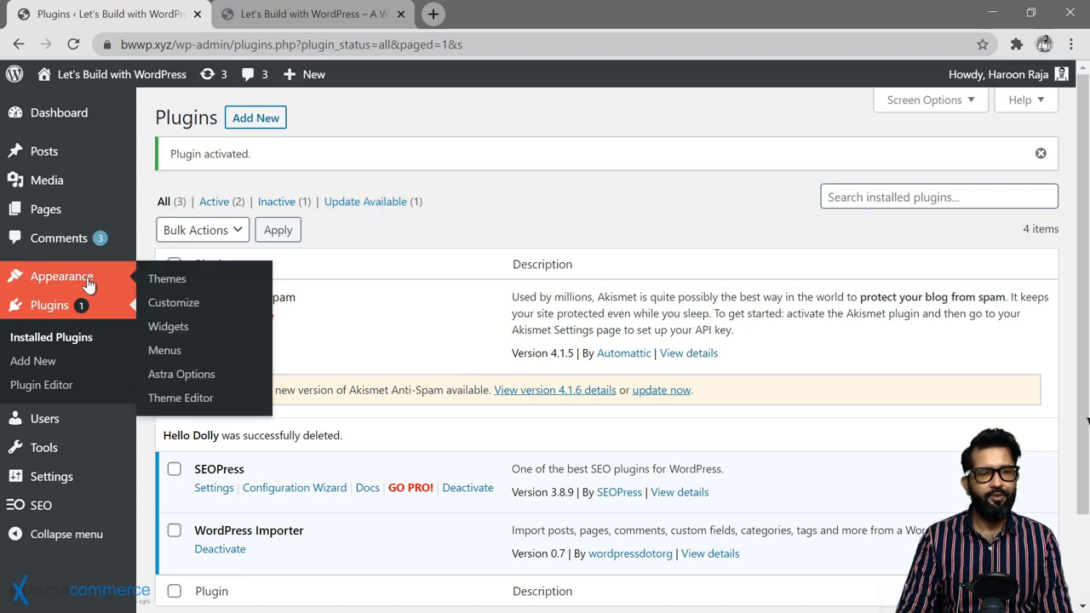
{"action": "left_click", "coordinate": [150, 280]}
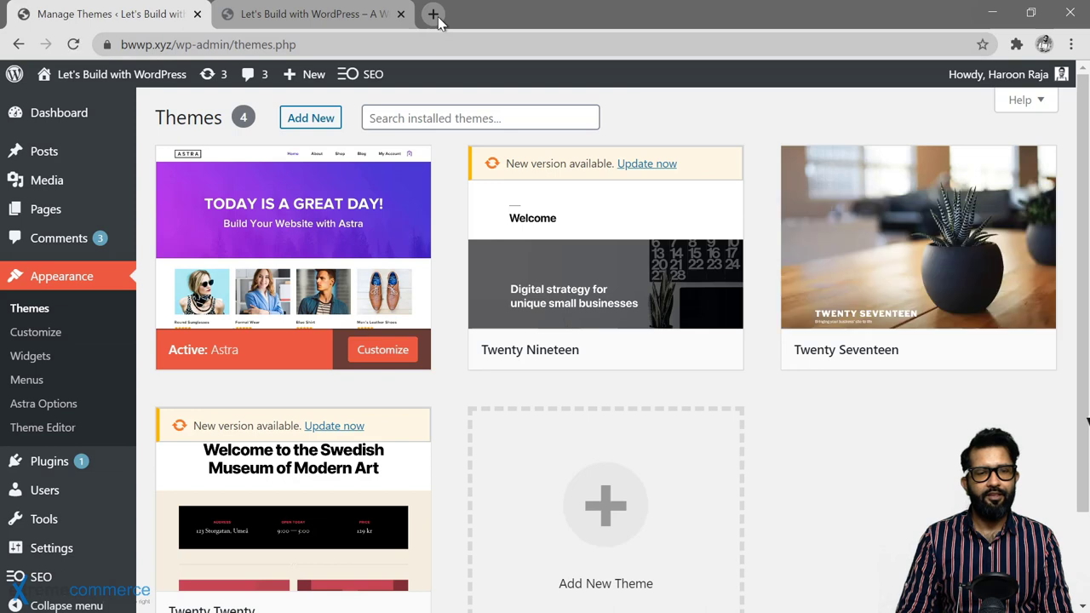
Step: Search Google for "kadence wordpress" in a new browser tab and open the Kadence WP website
{"action": "left_click", "coordinate": [433, 14]}
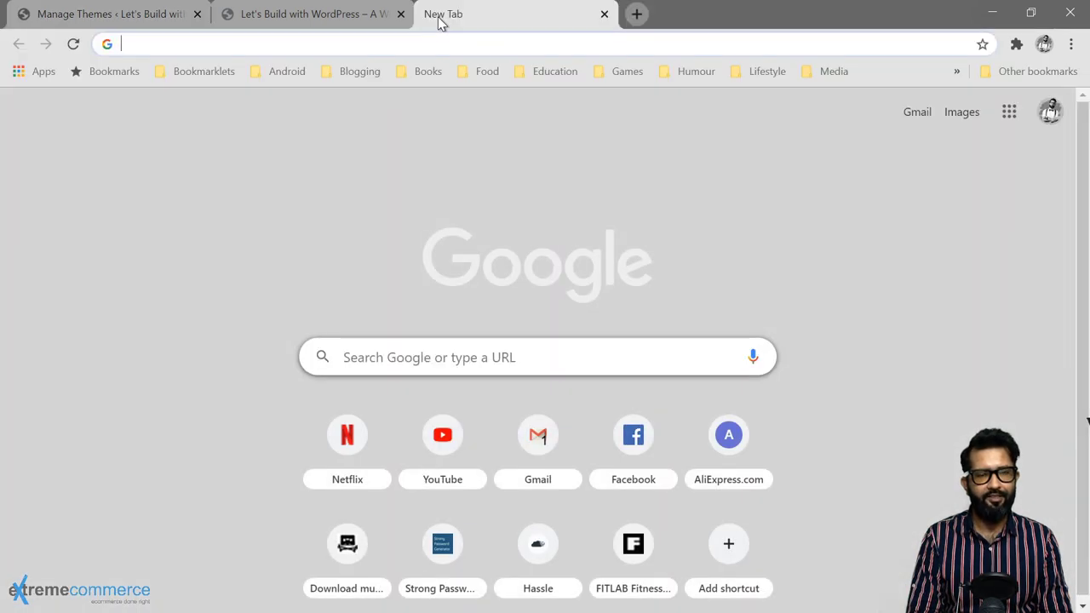
{"action": "type", "text": "kadence word"}
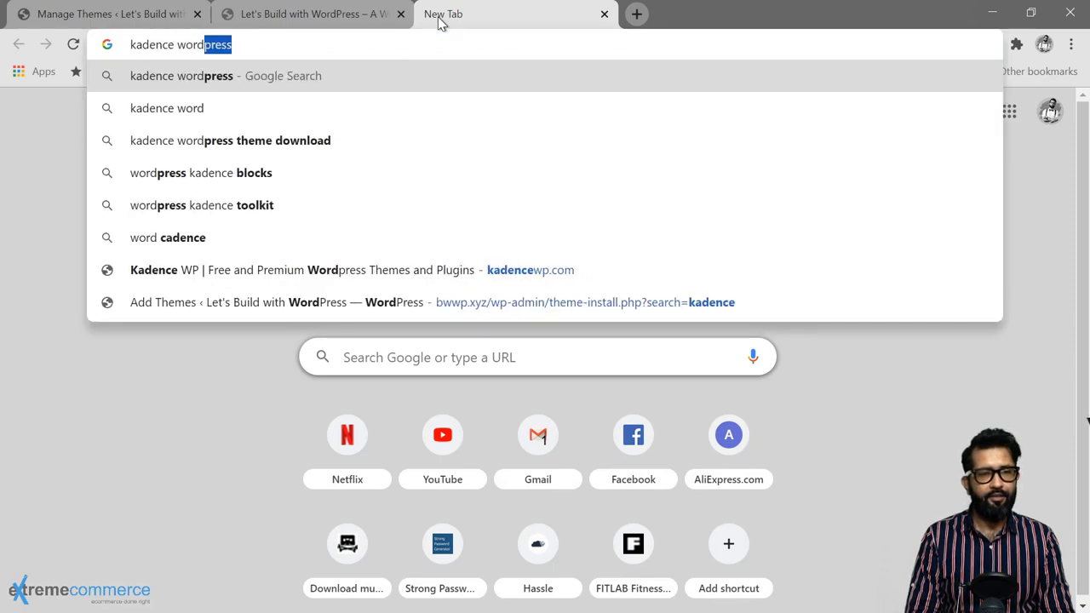
{"action": "type", "text": "press"}
{"action": "key", "text": "Return"}
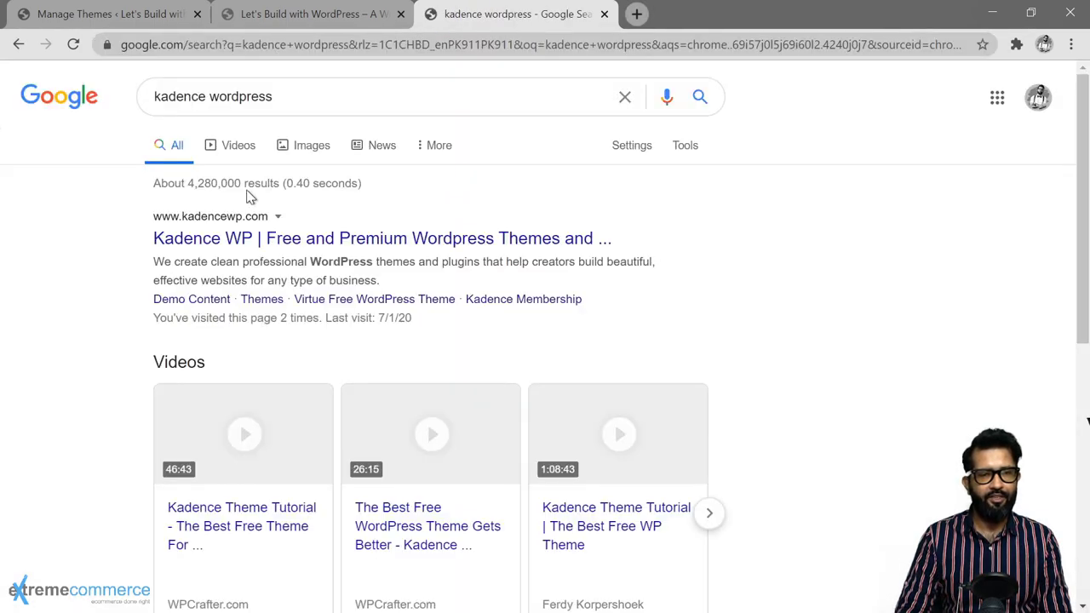
{"action": "left_click", "coordinate": [202, 241]}
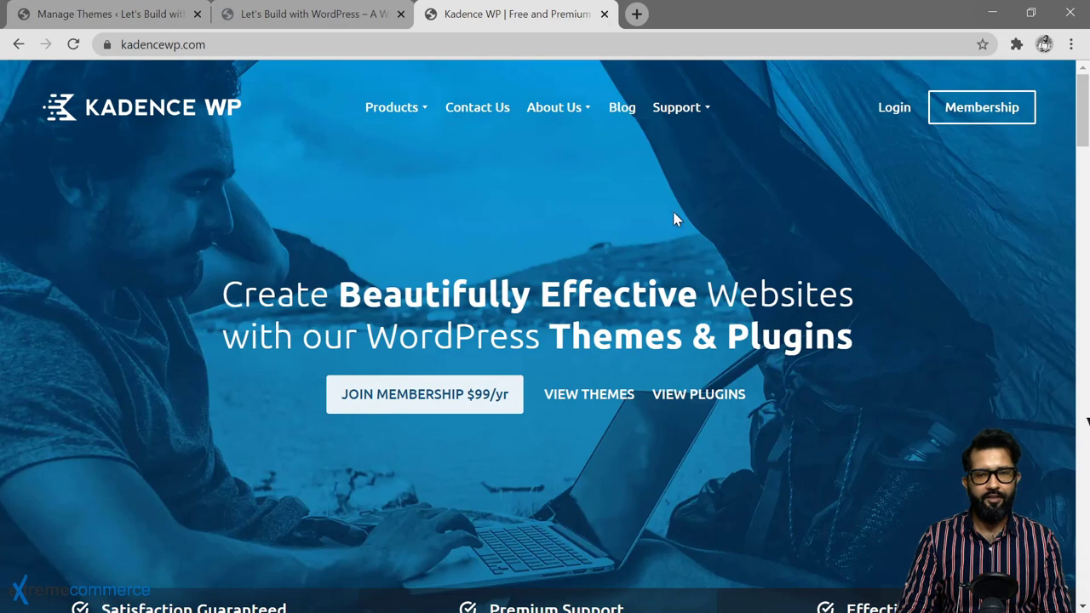
Step: Browse the Kadence WP site, go to its themes and open the details of the Kadence WordPress theme
{"action": "scroll", "coordinate": [674, 220], "scroll_direction": "down", "scroll_amount": 6}
{"action": "scroll", "coordinate": [426, 245], "scroll_direction": "down", "scroll_amount": 10}
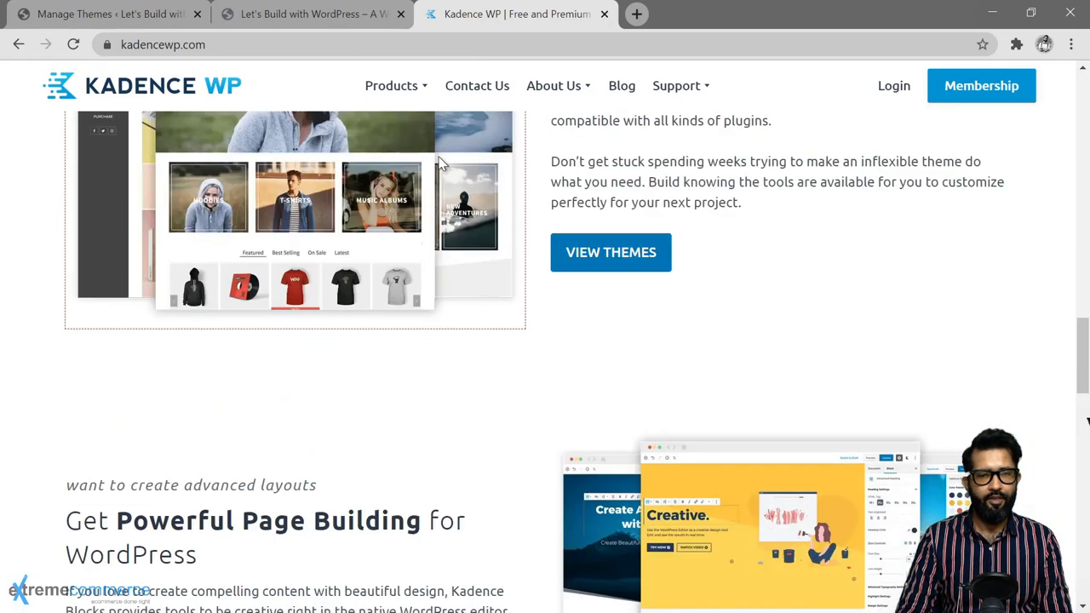
{"action": "mouse_move", "coordinate": [393, 86]}
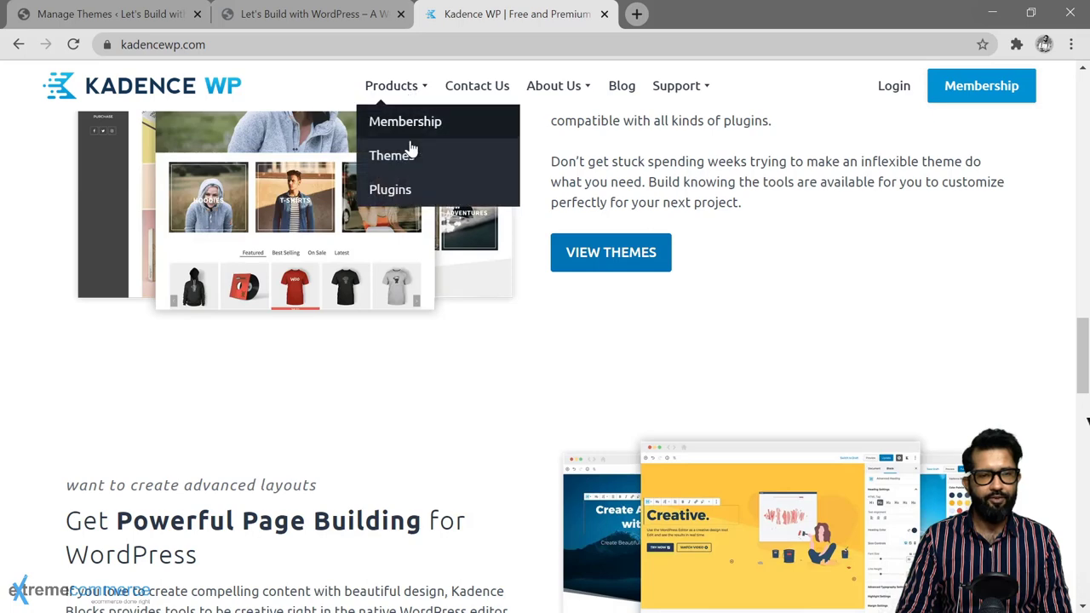
{"action": "left_click", "coordinate": [404, 165]}
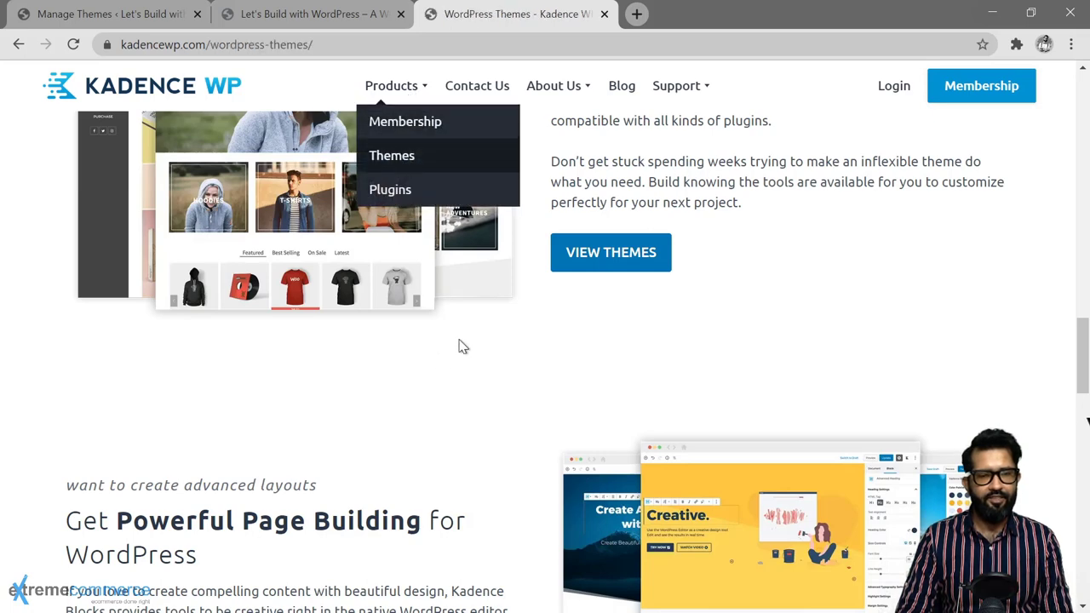
{"action": "scroll", "coordinate": [502, 307], "scroll_direction": "down", "scroll_amount": 2}
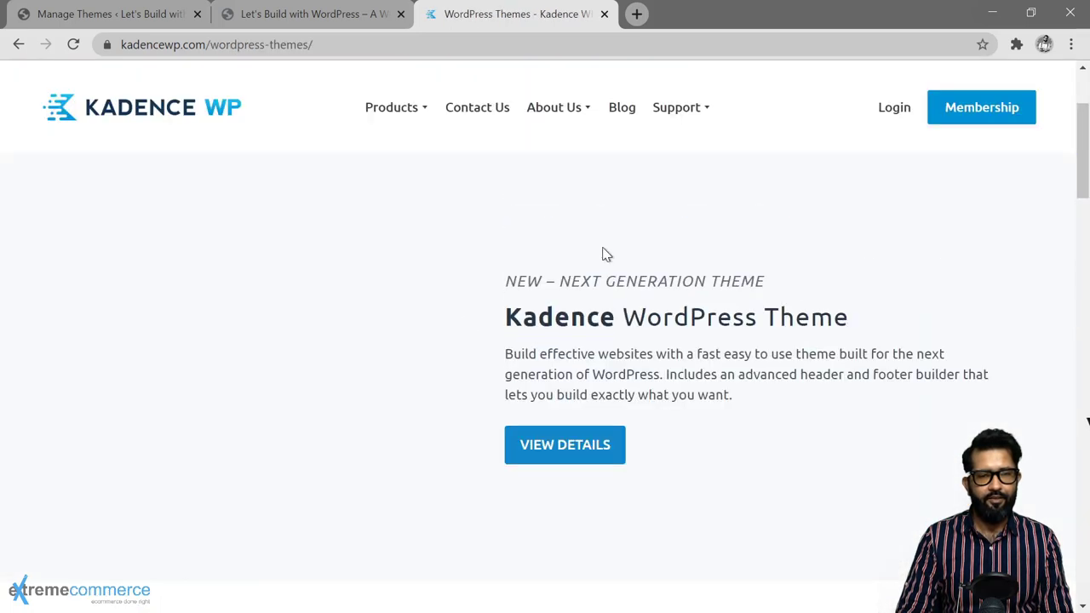
{"action": "scroll", "coordinate": [580, 281], "scroll_direction": "down", "scroll_amount": 2}
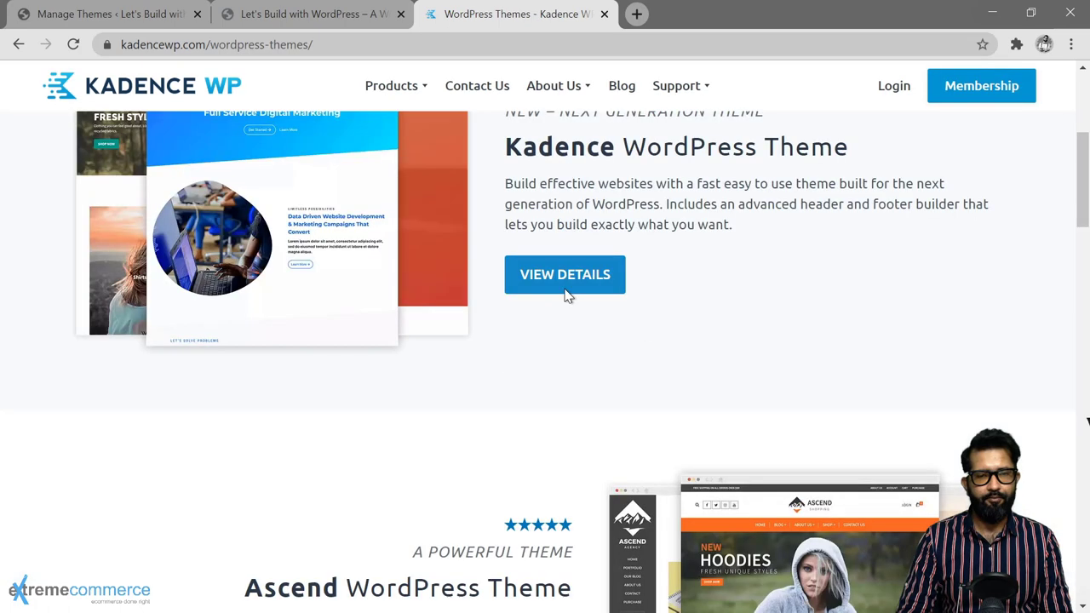
{"action": "left_click", "coordinate": [567, 291]}
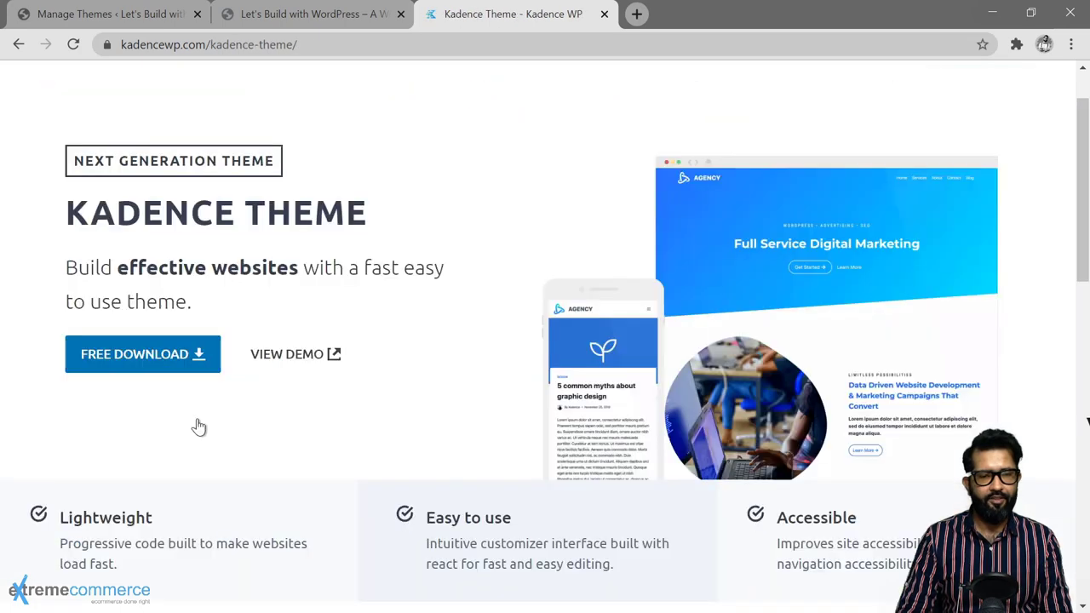
Step: Download the free Kadence theme as a .zip file without subscribing
{"action": "scroll", "coordinate": [199, 426], "scroll_direction": "up", "scroll_amount": 1}
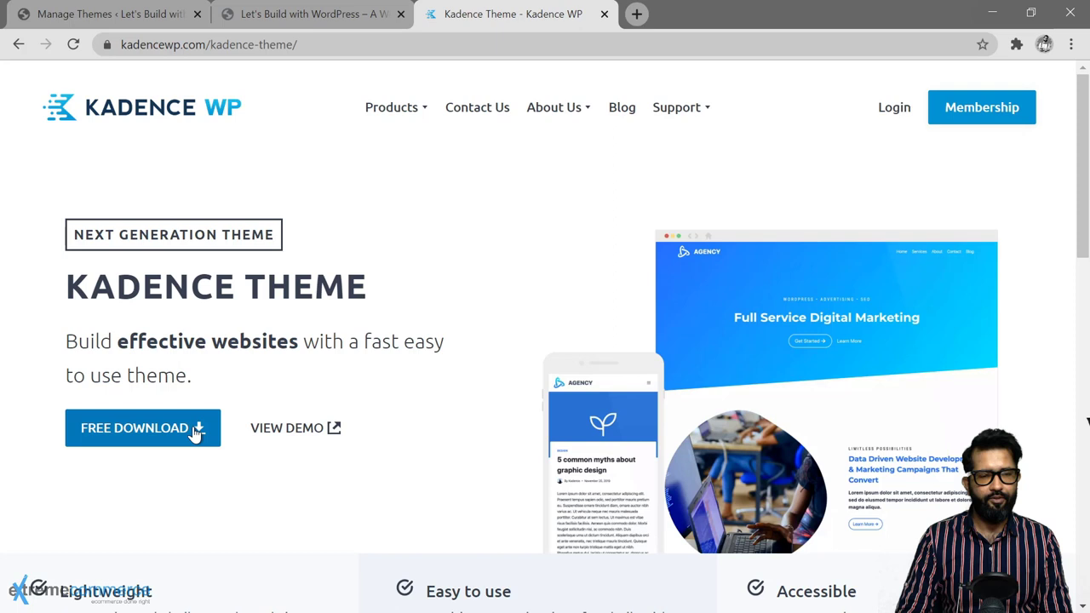
{"action": "left_click", "coordinate": [197, 433]}
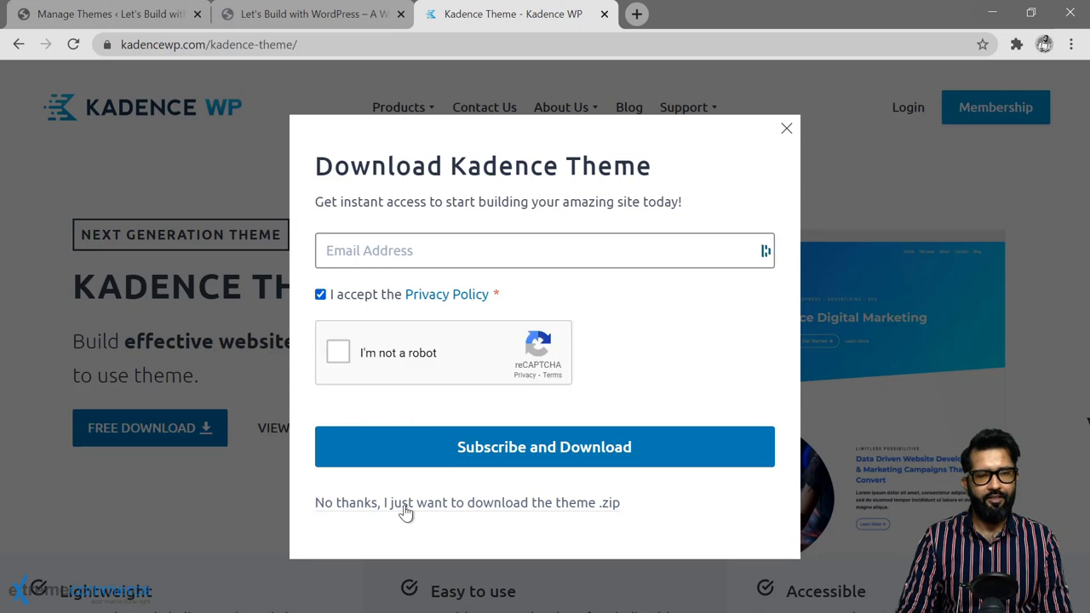
{"action": "left_click", "coordinate": [334, 509]}
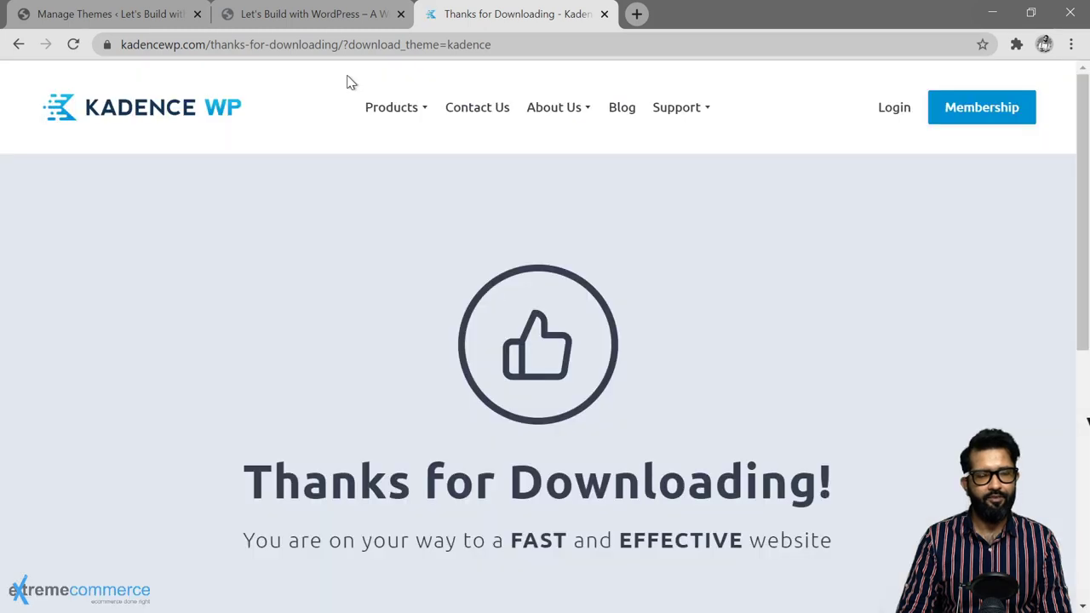
Step: Upload and install the downloaded kadence.zip theme on the WordPress site, and activate Kadence
{"action": "left_click", "coordinate": [136, 22]}
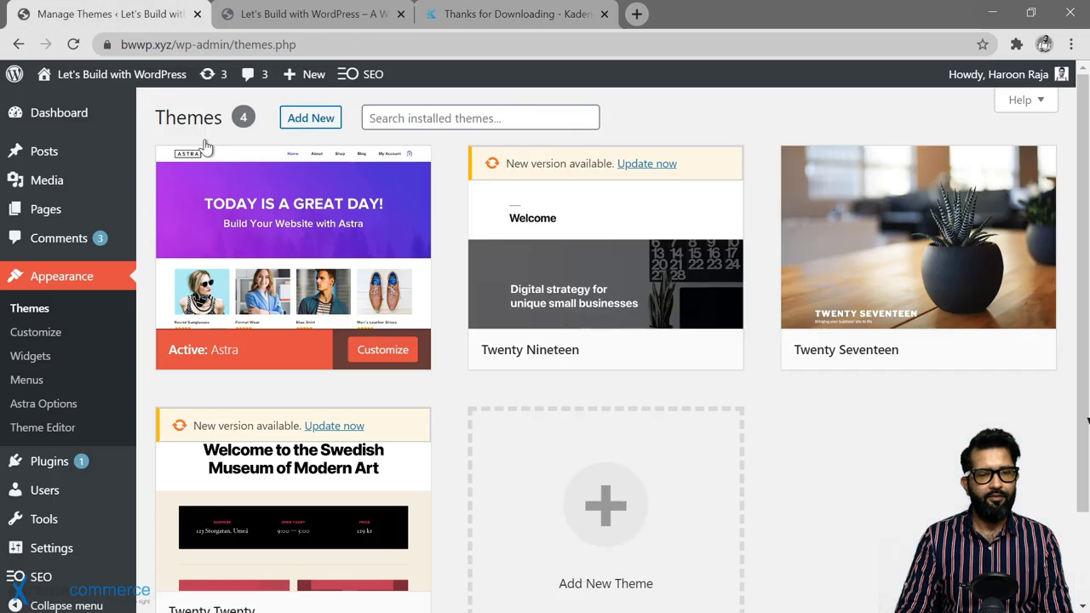
{"action": "left_click", "coordinate": [312, 125]}
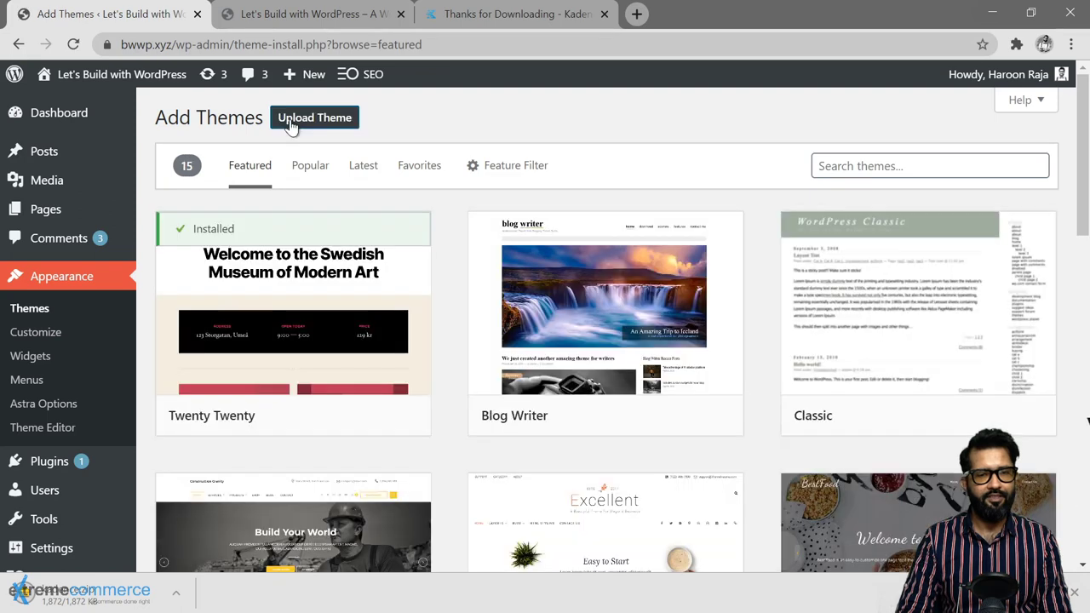
{"action": "left_click", "coordinate": [289, 122]}
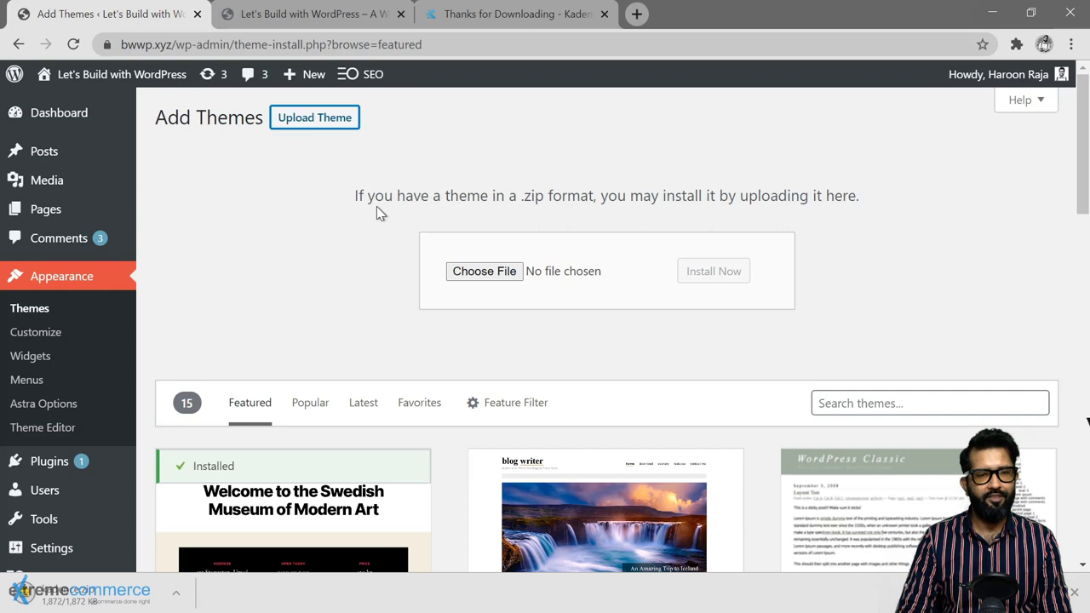
{"action": "left_click", "coordinate": [471, 283]}
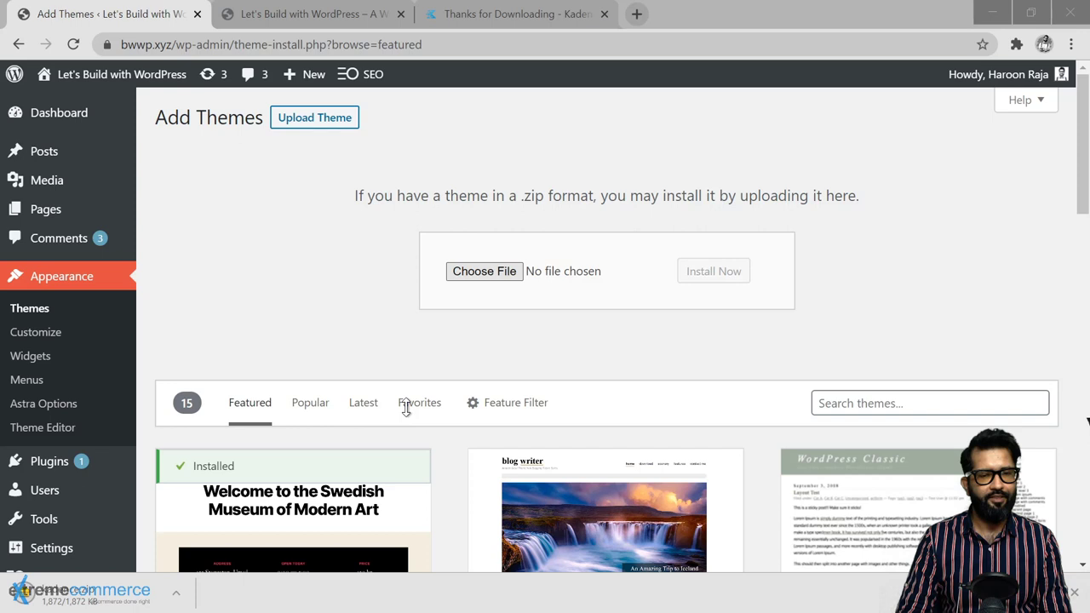
{"action": "double_click", "coordinate": [220, 250]}
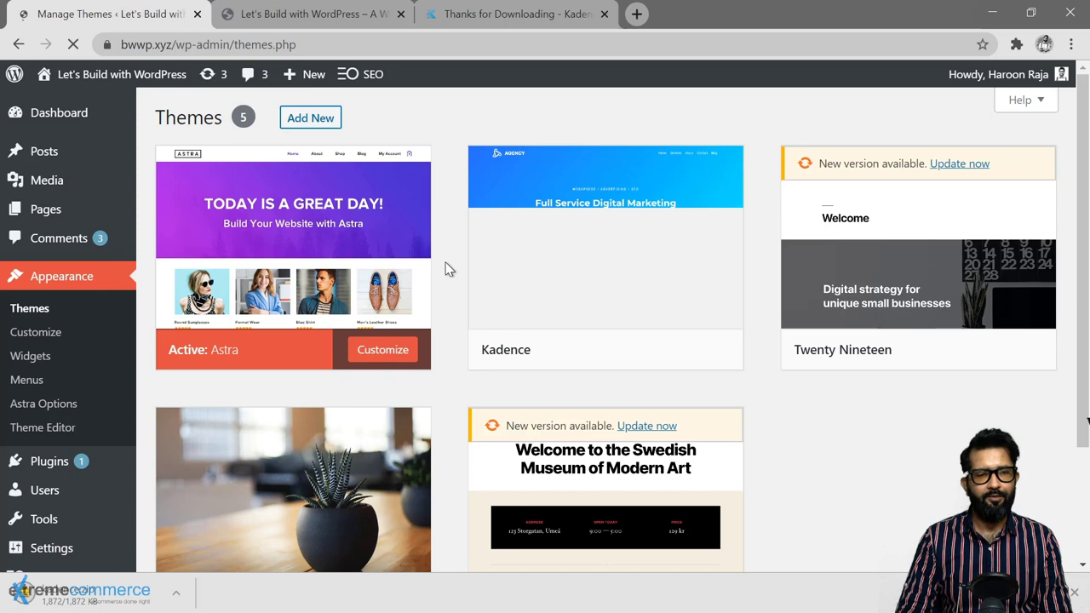
{"action": "mouse_move", "coordinate": [618, 353]}
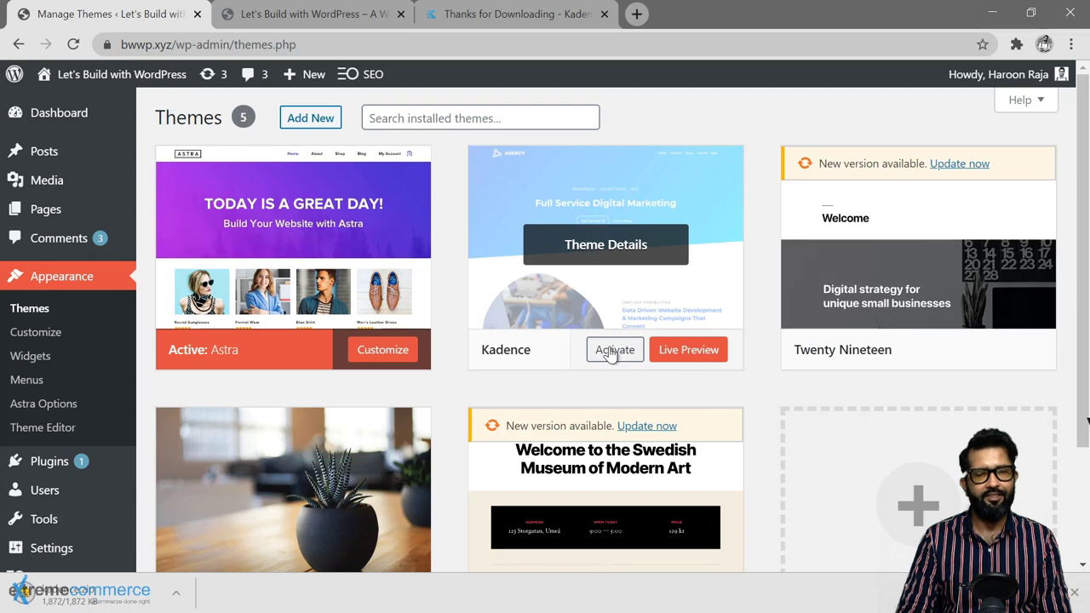
{"action": "left_click", "coordinate": [615, 350]}
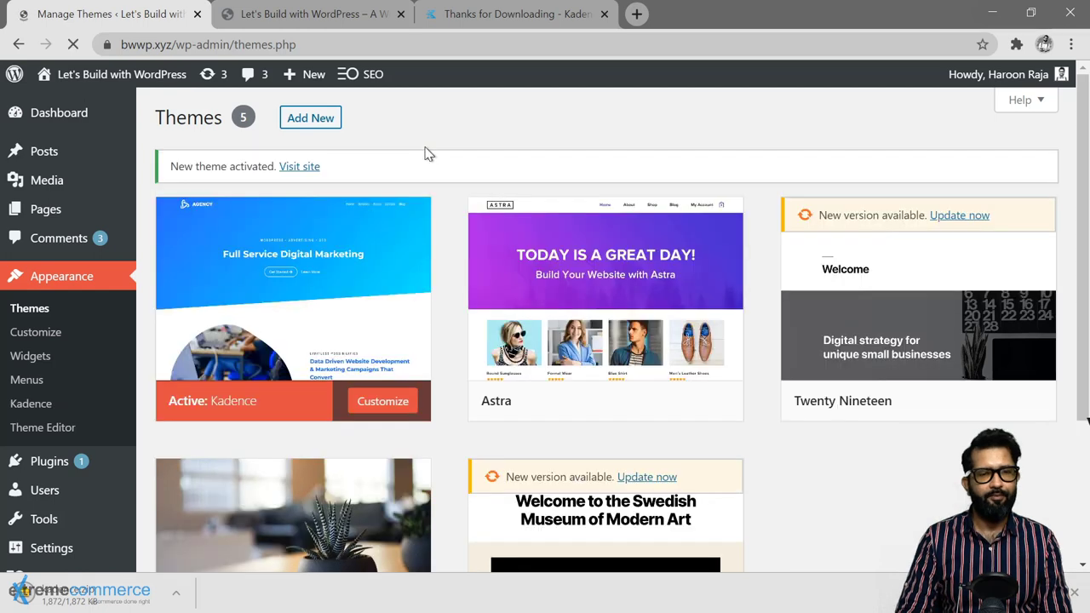
Step: Open the upload form for adding a new plugin and start choosing a plugin .zip file
{"action": "mouse_move", "coordinate": [175, 281]}
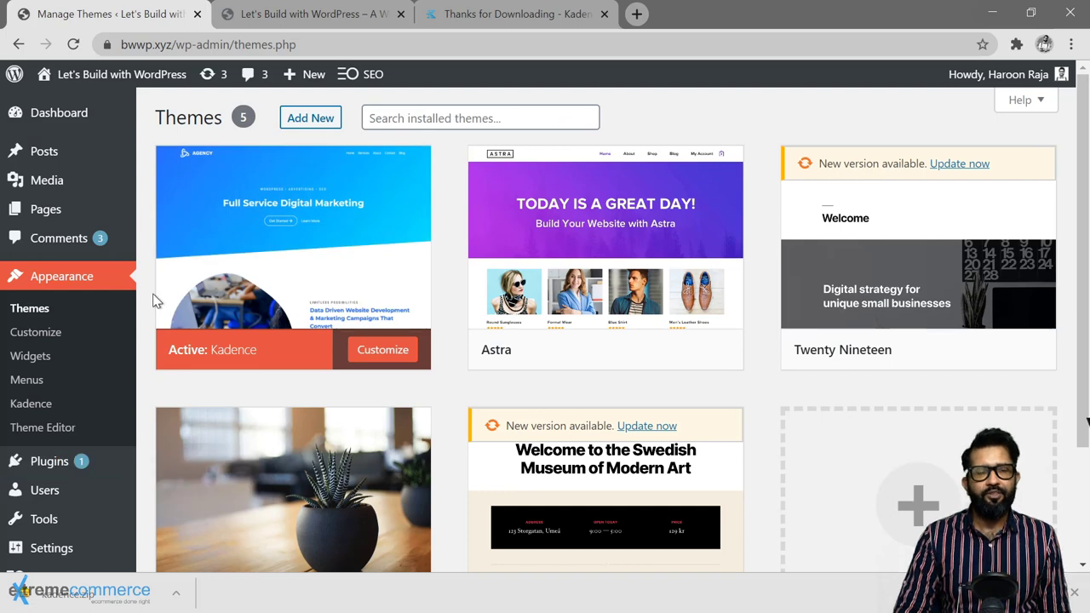
{"action": "mouse_move", "coordinate": [79, 461]}
{"action": "left_click", "coordinate": [170, 487]}
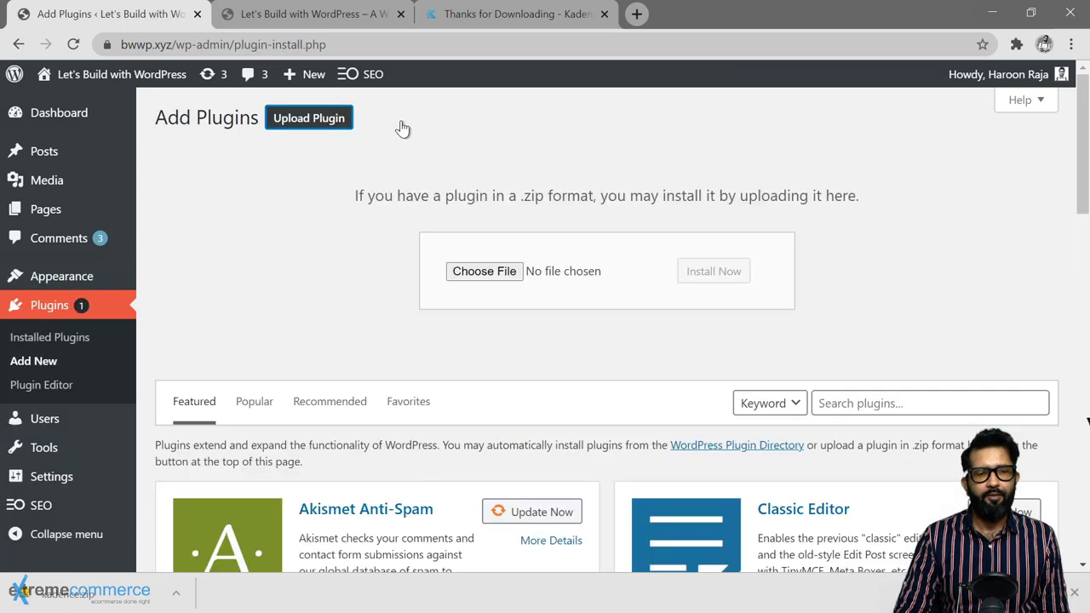
{"action": "left_click", "coordinate": [472, 274]}
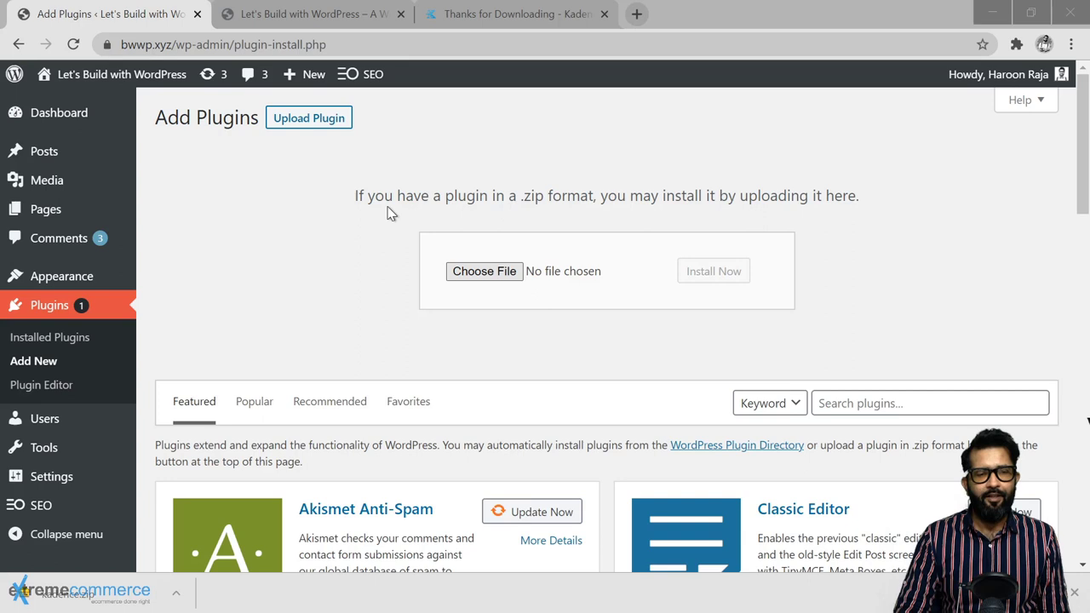